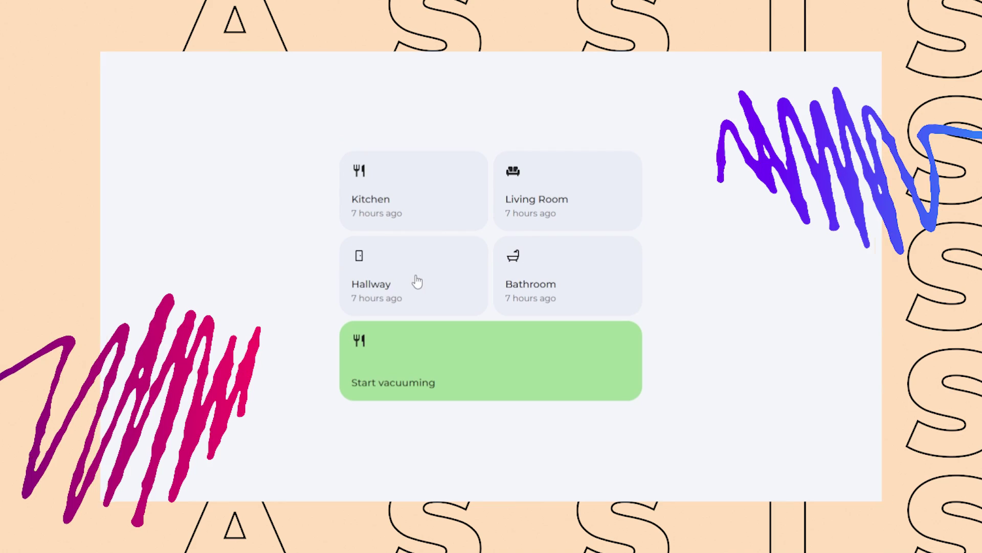
Add the Hallway room to the Kitchen selection and start vacuuming both rooms.
left_click(417, 279)
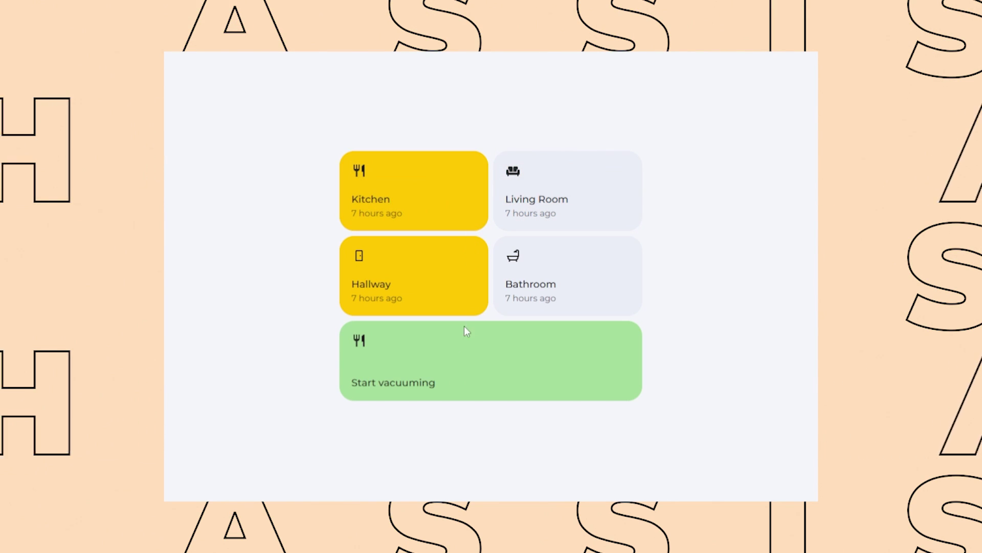
left_click(418, 365)
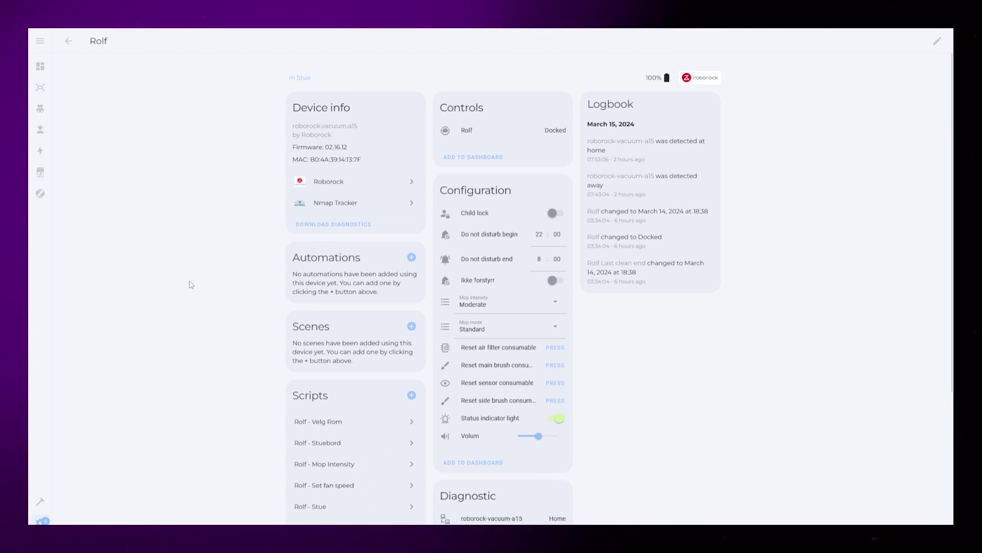
Scroll down the Rolf Roborock vacuum's device page.
scroll(190, 285, "down", 1)
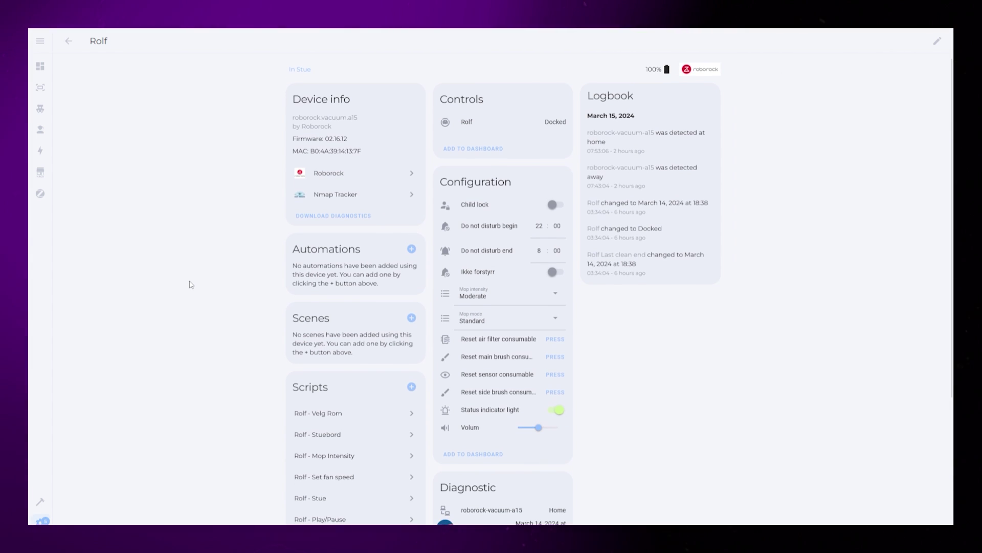
scroll(190, 285, "down", 3)
scroll(190, 284, "down", 3)
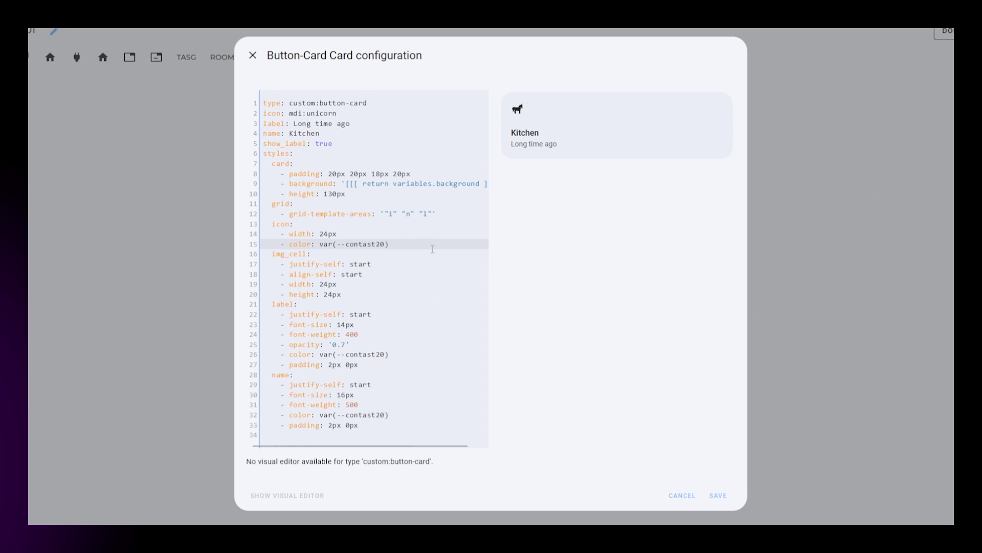
Select the Kitchen card's code below its type line and close the card editor unchanged.
key("ctrl+a")
left_click(358, 439)
left_click_drag(303, 328, 263, 113)
key("ctrl+c")
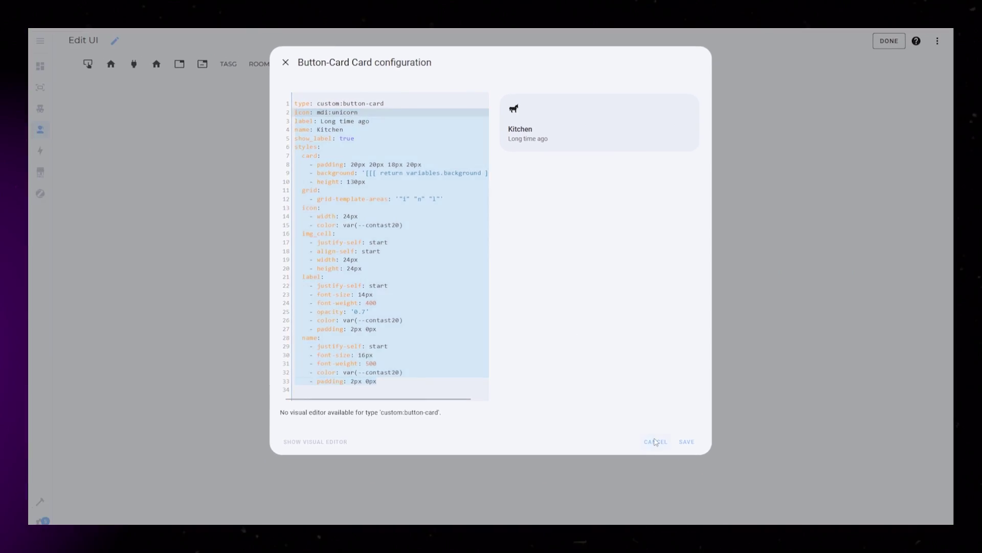
left_click(656, 441)
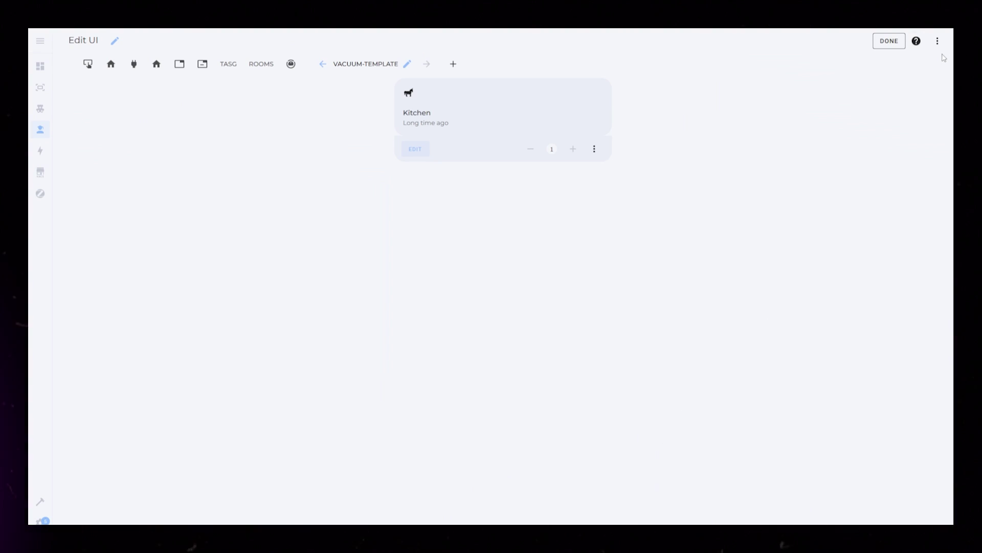
In the Raw configuration editor, add a vacuum_button entry under button_card_templates.
left_click(903, 87)
scroll(491, 287, "down", 20)
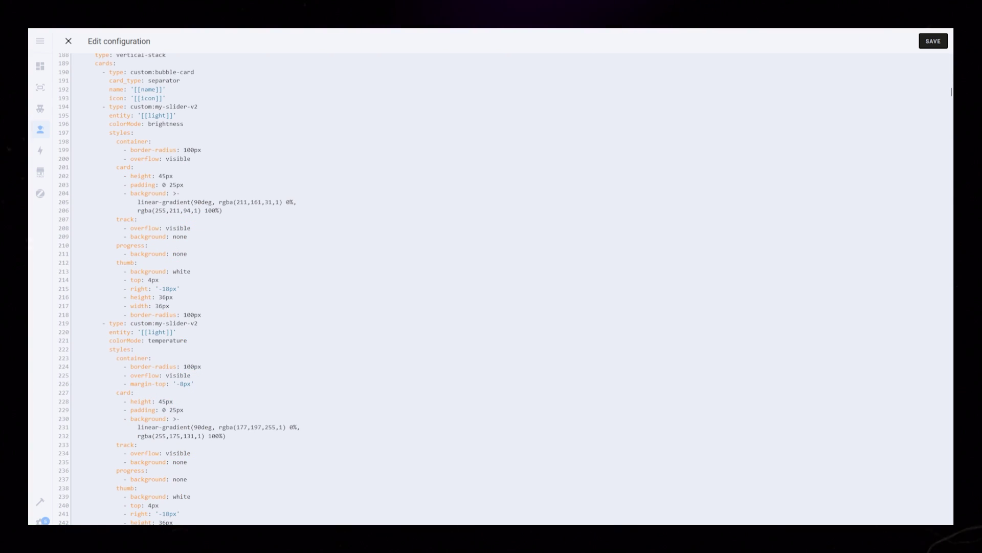
scroll(253, 486, "down", 4)
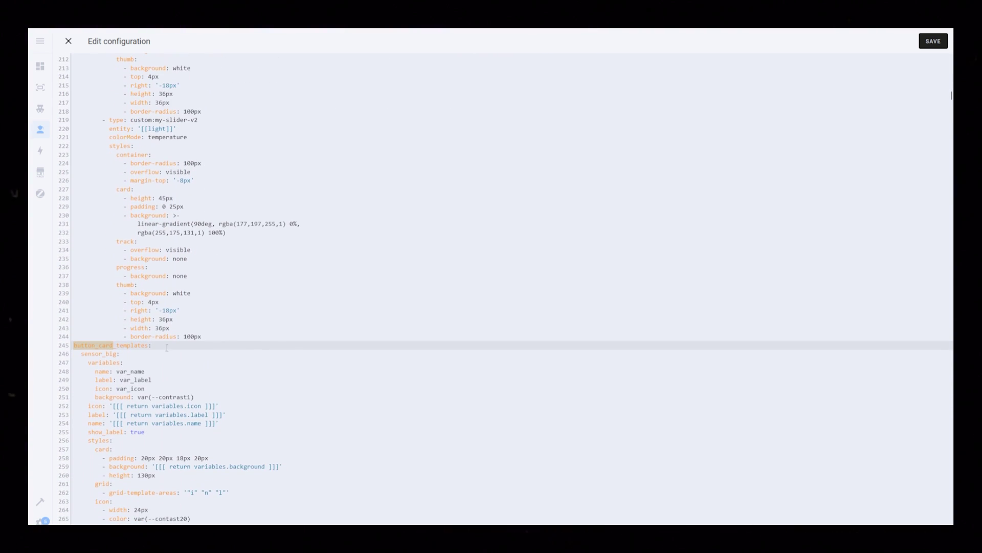
key("Return")
key("Return")
key("Return")
key("Return")
key("Return")
key("Up")
key("Up")
key("Up")
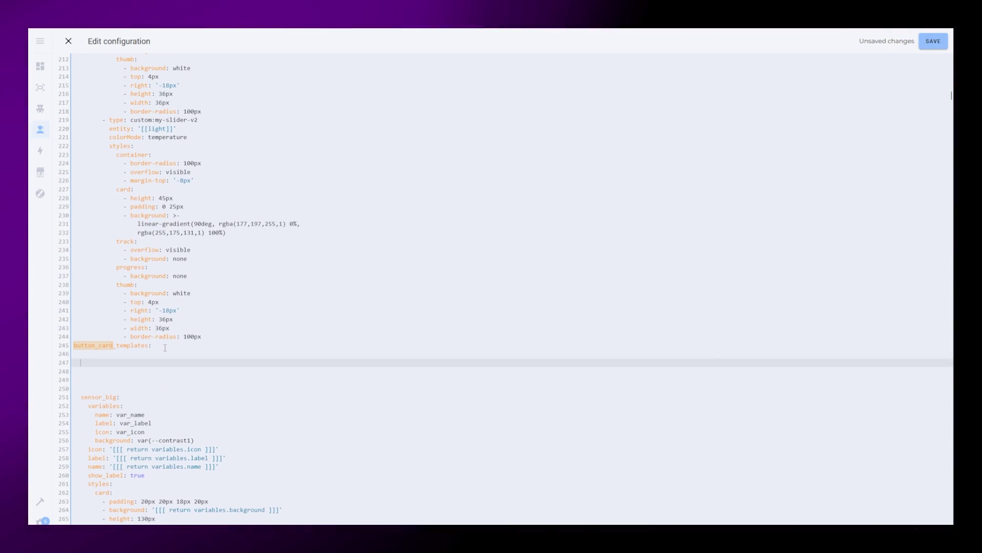
type("vacuum_sensor")
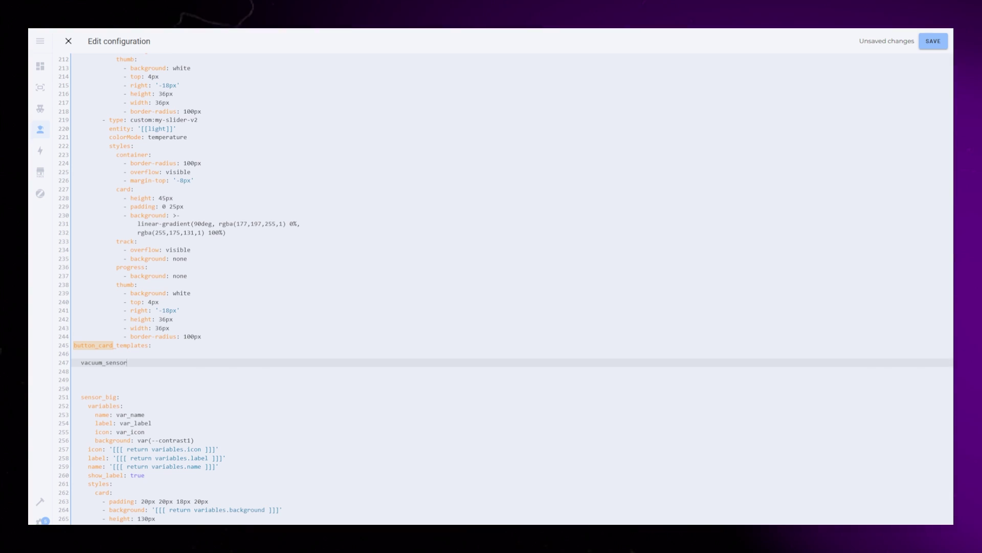
key("BackSpace")
key("BackSpace")
key("BackSpace")
key("BackSpace")
key("BackSpace")
key("BackSpace")
type("button:")
Give vacuum_button a variables section with name, label, icon and background entries.
key("Return")
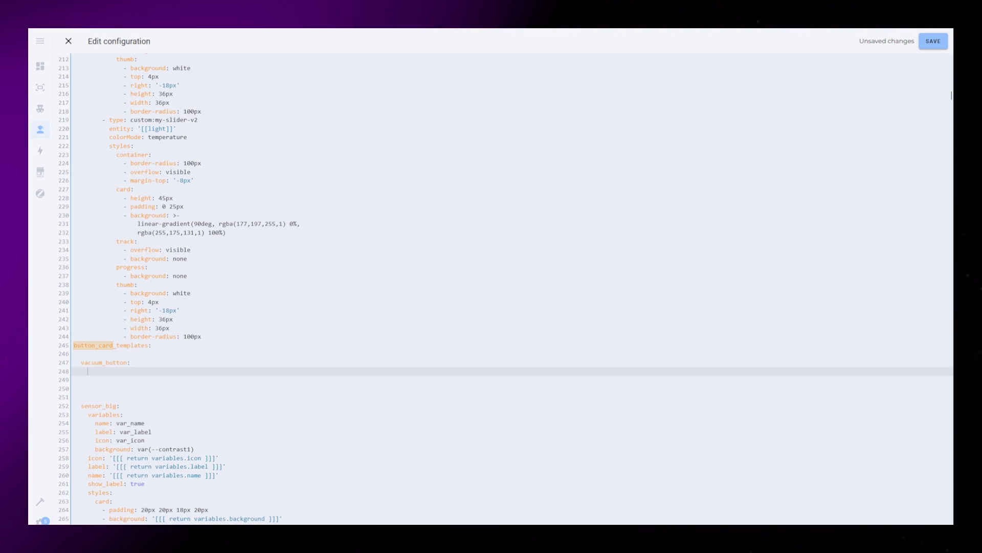
type("cariables:")
key("Return")
type("name:")
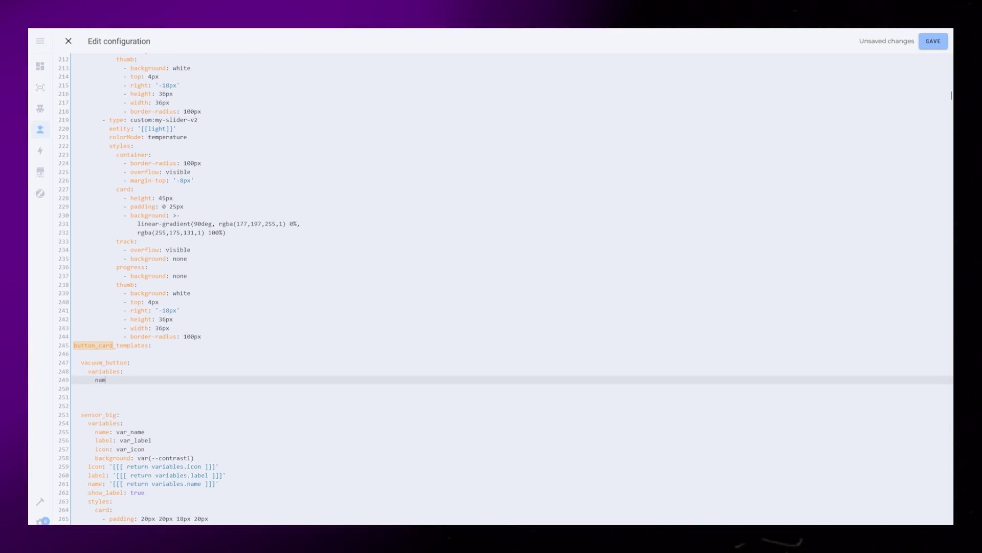
key("Return")
type("label:")
key("Return")
type("icon:")
key("Return")
type("background")
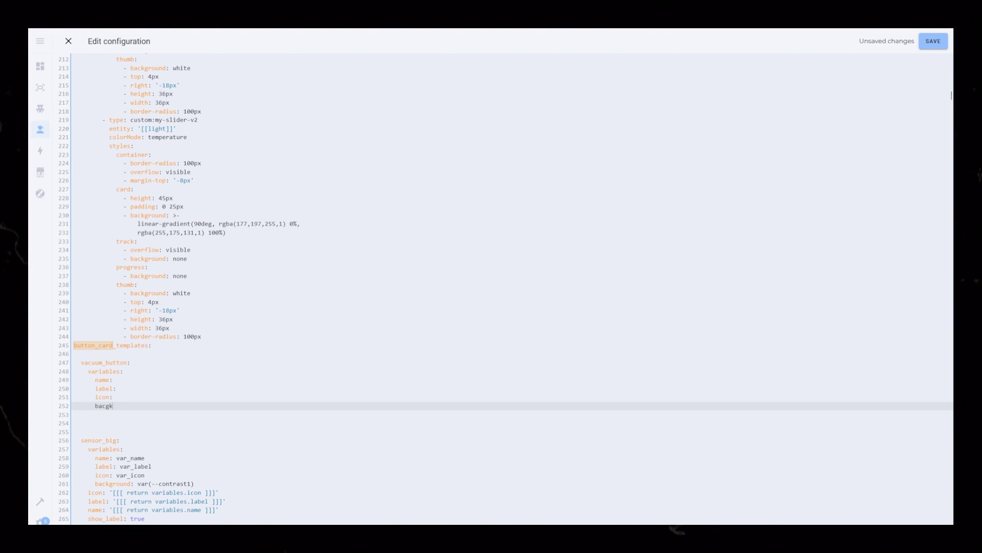
Paste the copied card styling under vacuum_button and remove Kitchen from its name line.
key("ctrl+v")
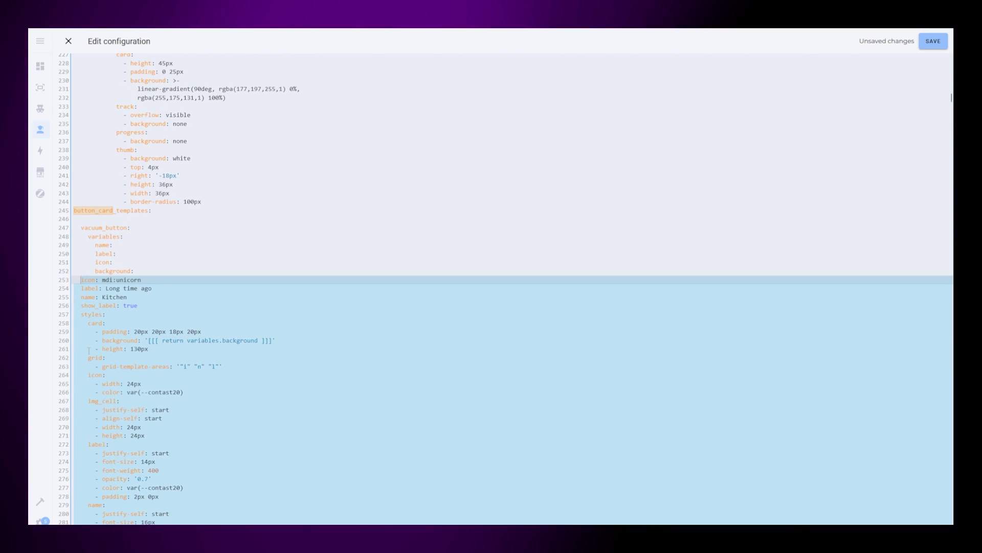
key("Tab")
left_click_drag(157, 327, 154, 318)
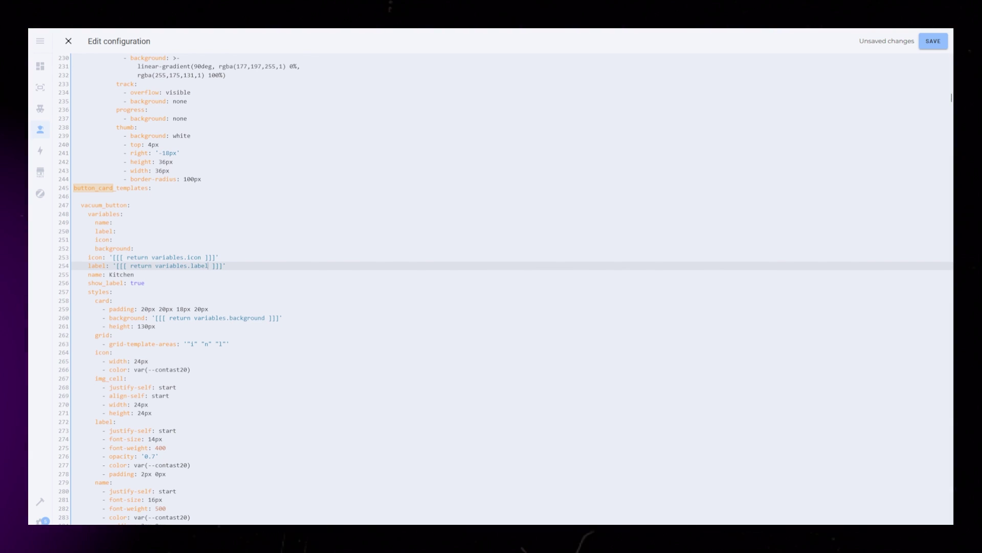
left_click(144, 275)
key("ctrl+BackSpace")
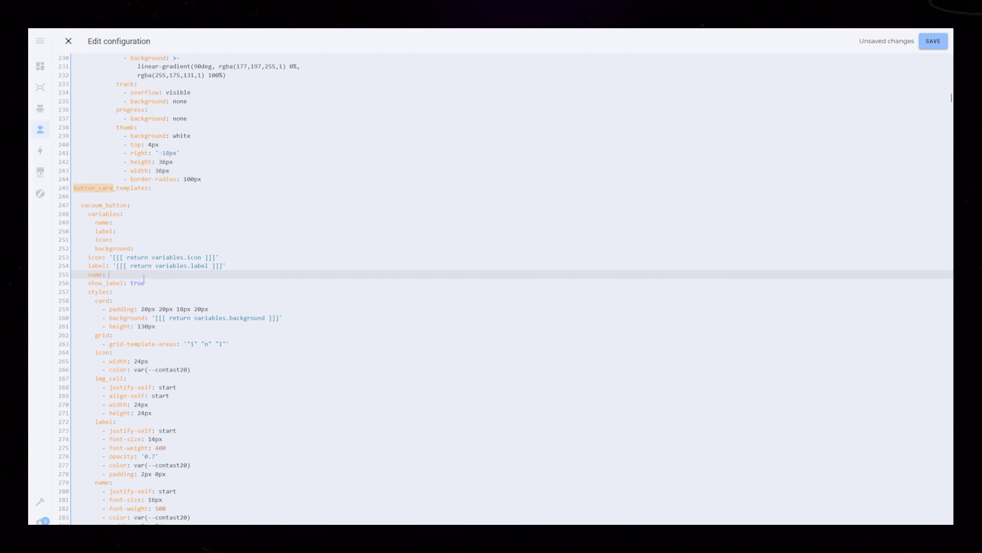
Set the label variable to Label and the icon to mdi:unicorn, then save the configuration.
key("Tab")
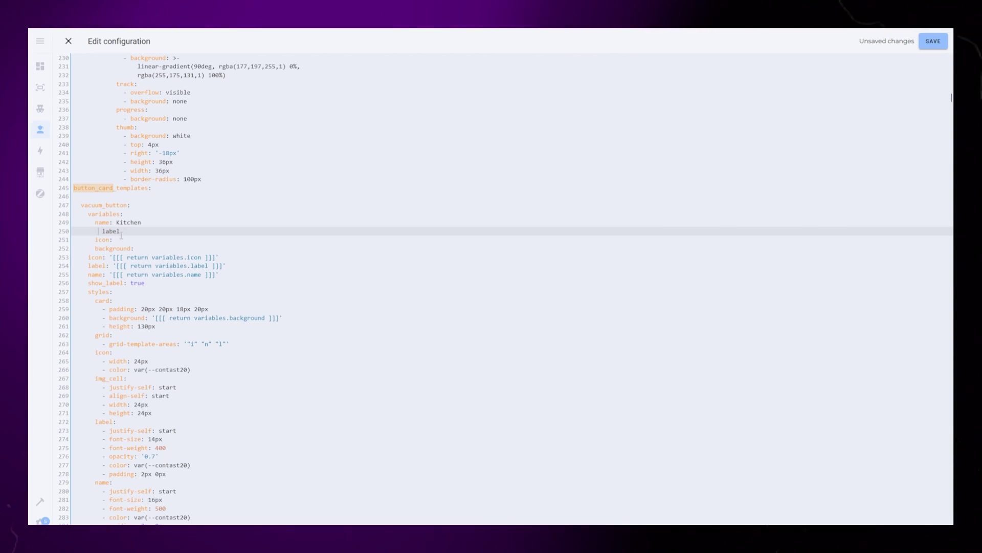
type("Label")
key("Down")
type("mdi:uni")
key("Down")
key("Return")
key("Down")
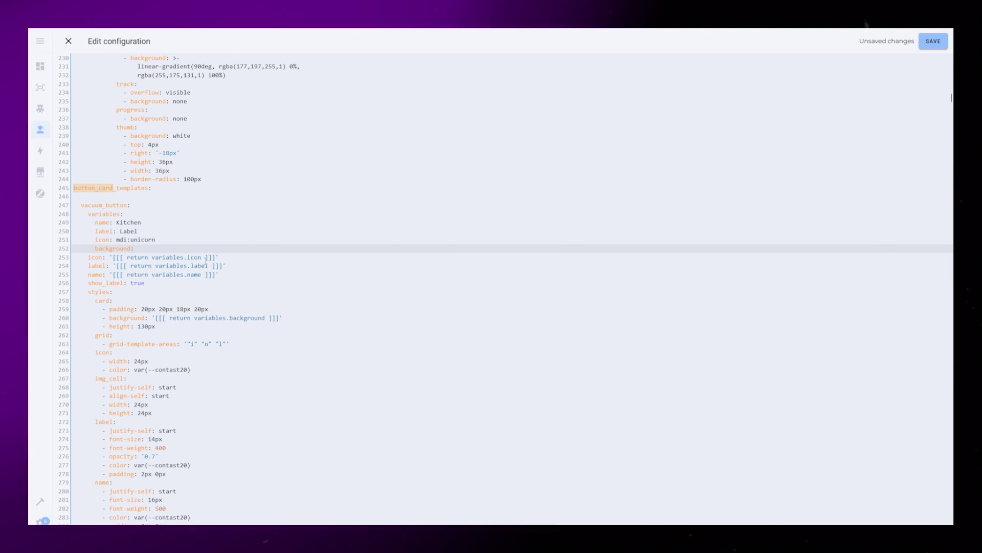
type("null")
left_click(283, 308)
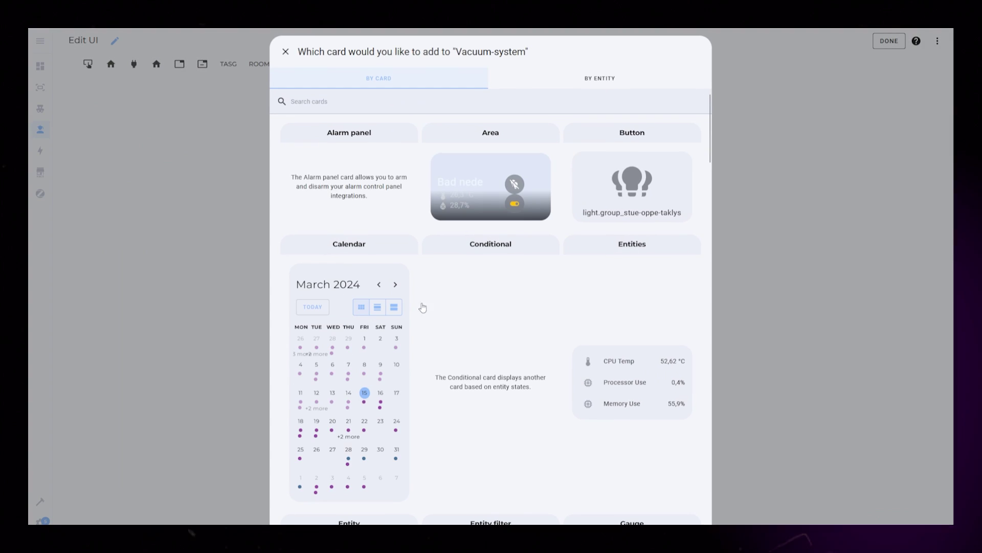
Add a Grid card containing a non-square inner grid with a custom button card.
type("grid")
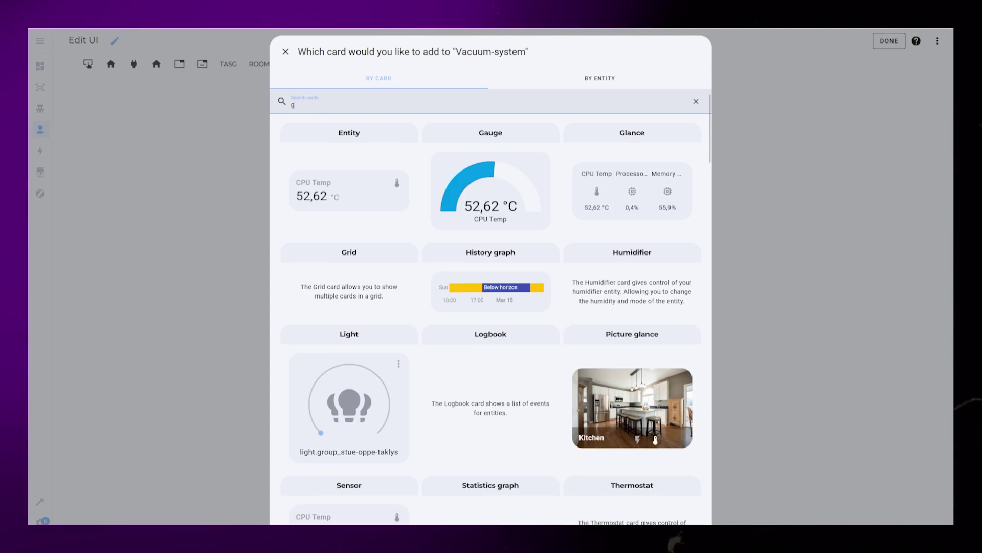
left_click(372, 150)
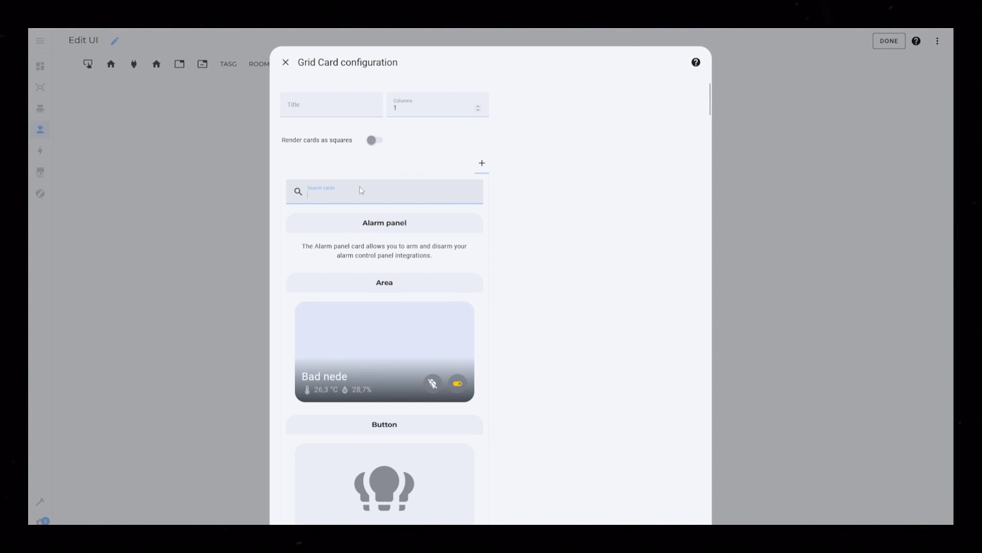
type("grid")
left_click(353, 241)
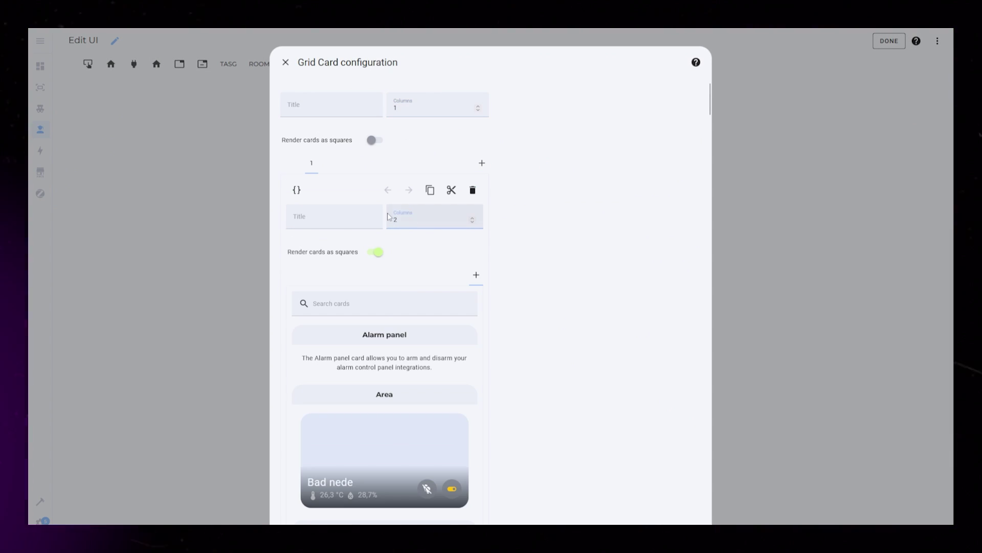
left_click(377, 252)
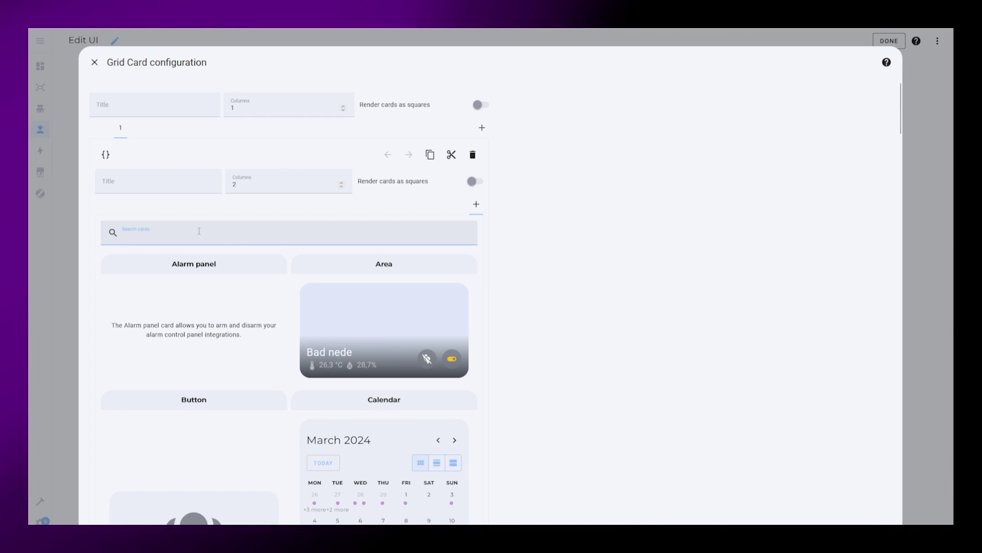
type("button")
left_click(356, 333)
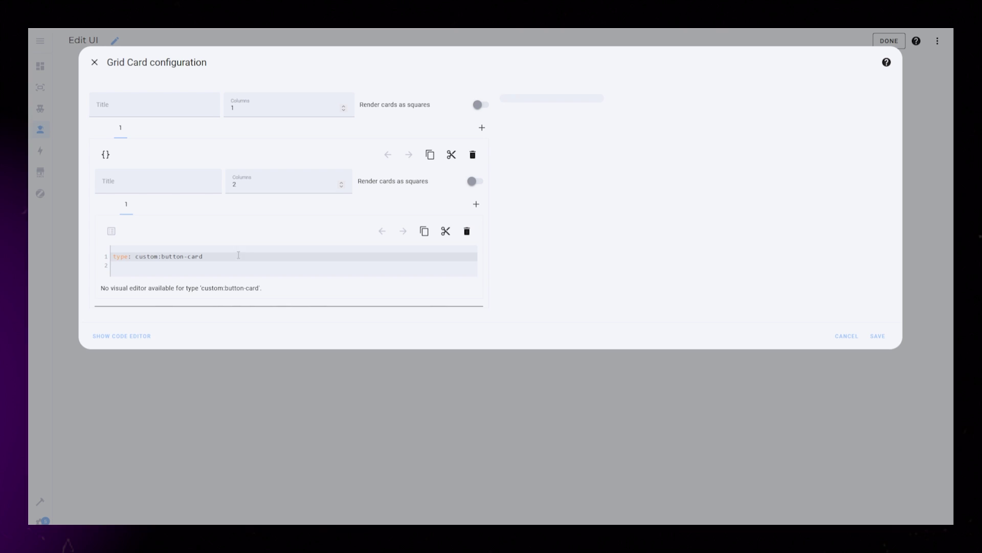
Base the button card on template vacuum_button with a toggle tap action.
type("template: va")
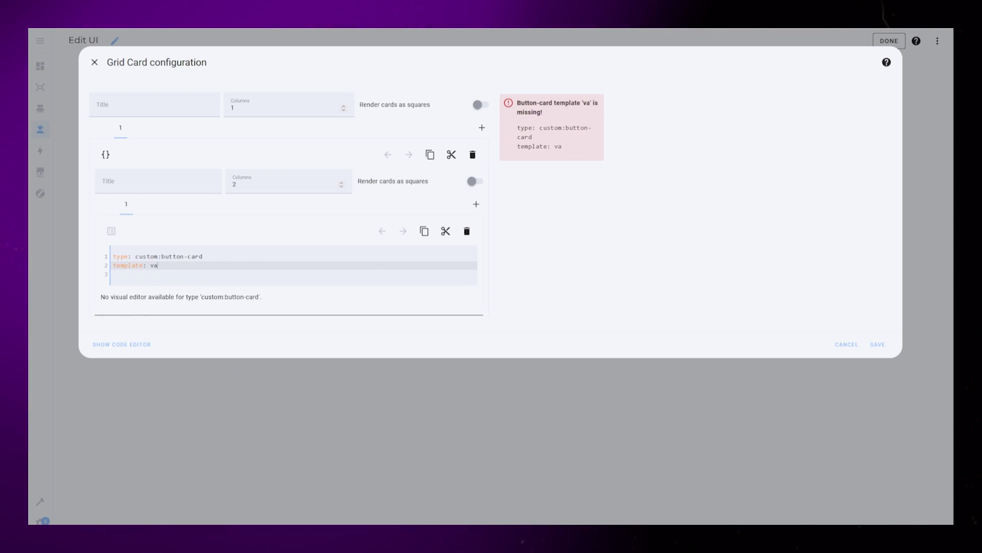
type("cuum_button")
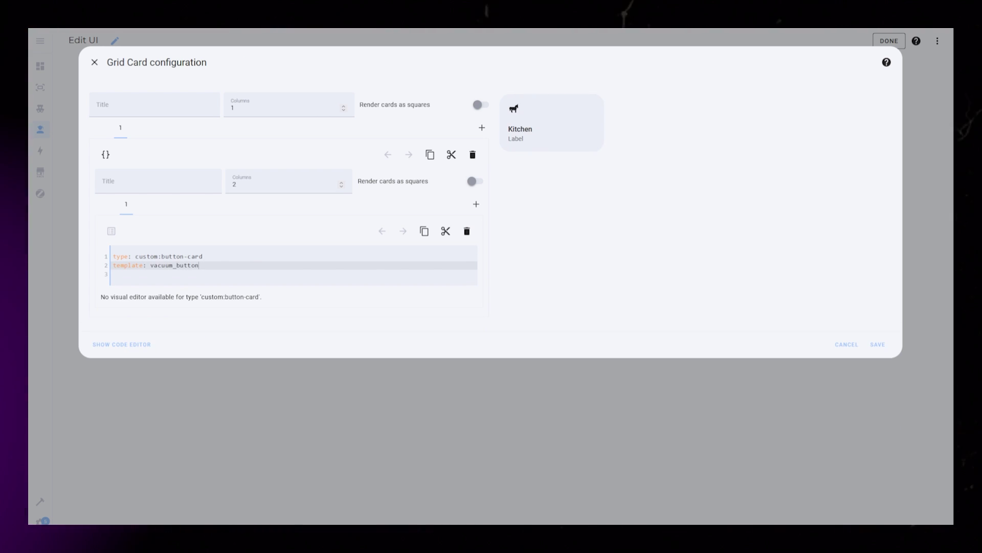
key("Return")
type("tap_action:")
key("Return")
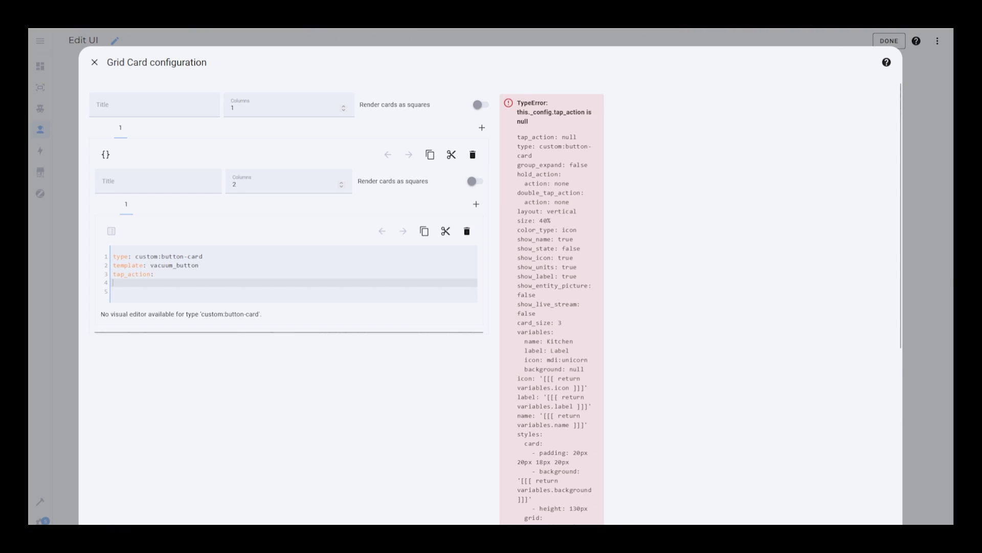
type("action: toggle")
key("Return")
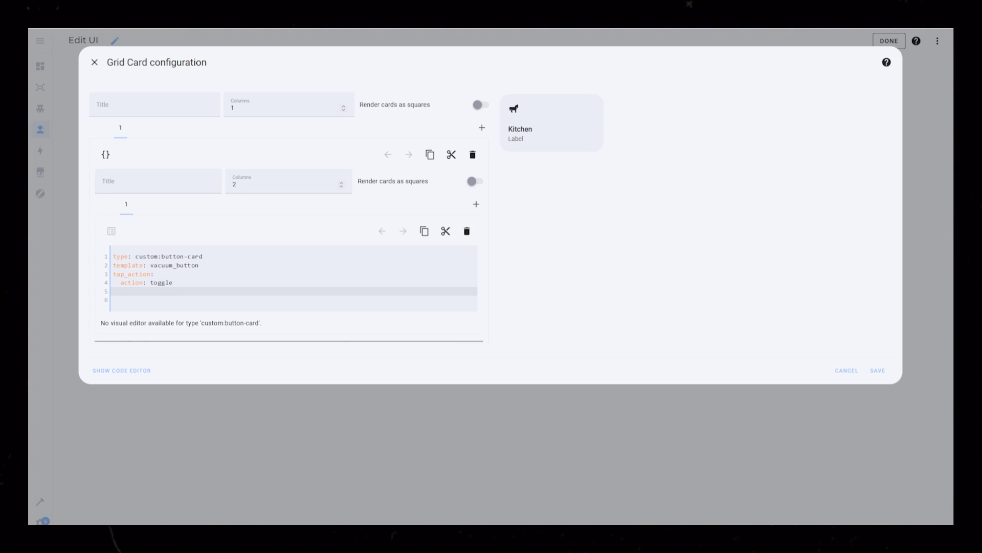
Add a variables block with name, label, icon and background lines.
key("Up")
key("Up")
key("End")
key("Return")
type("variables:   name:   label:   icon:")
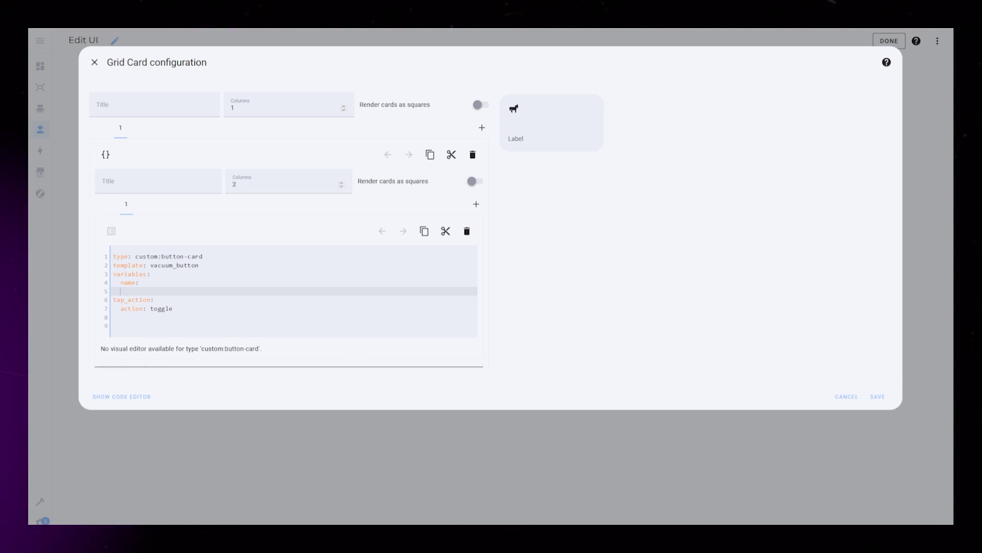
type("background:")
key("Up")
key("Up")
key("Up")
key("End")
Fill the variables with name Kitchen, label 'Some time ago' and icon mdi:silverware-fork-knife.
type("Kitchen")
key("Down")
key("End")
type("Some time ago")
key("Down")
key("End")
type("mdi:")
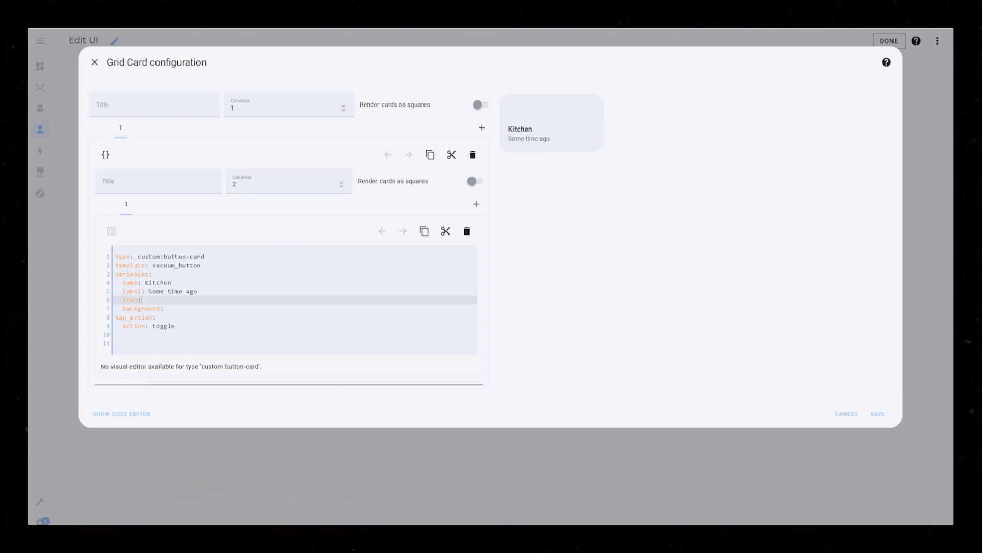
type("silverware")
key("Down")
key("Down")
key("Down")
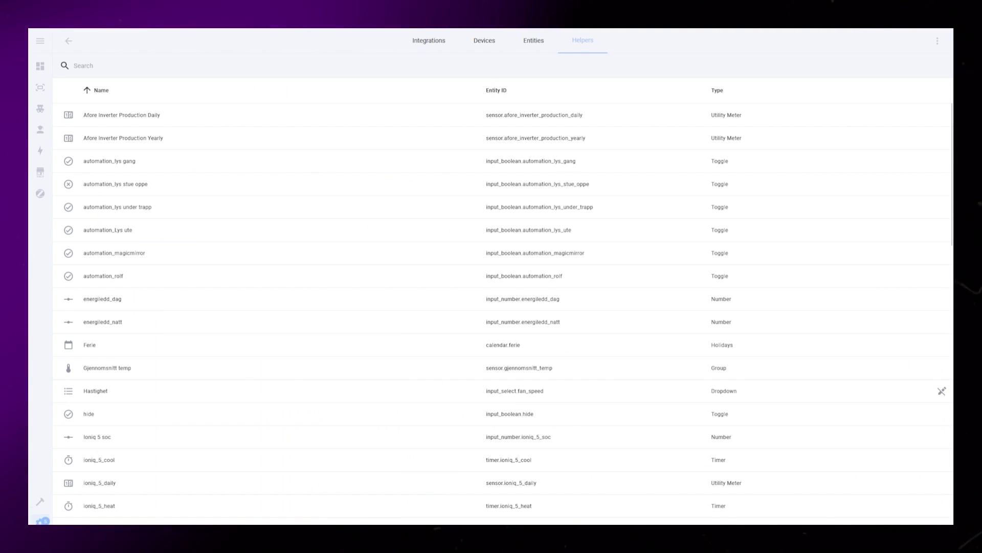
Create a Toggle helper and enter the name vacuum_tutorial_room_kitchen.
left_click(835, 498)
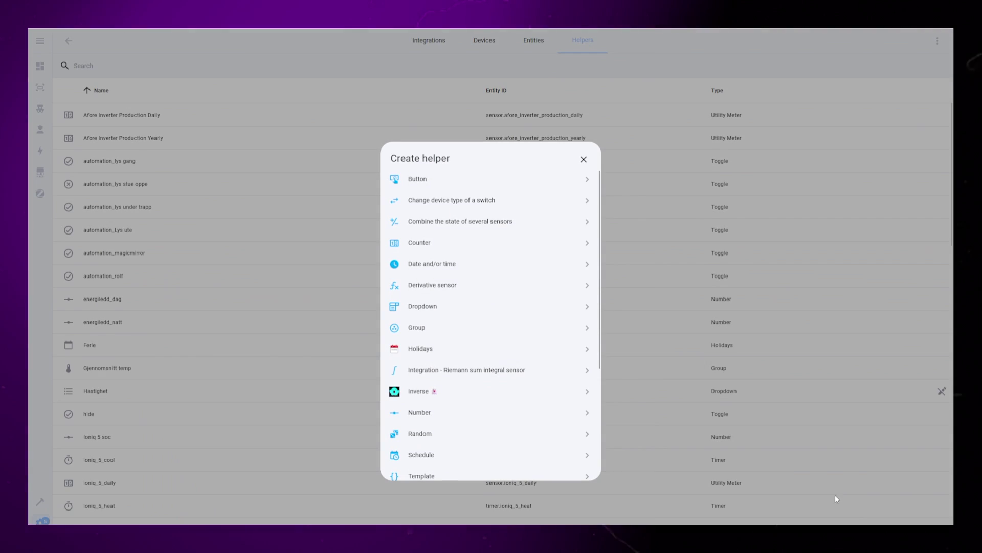
scroll(505, 377, "down", 3)
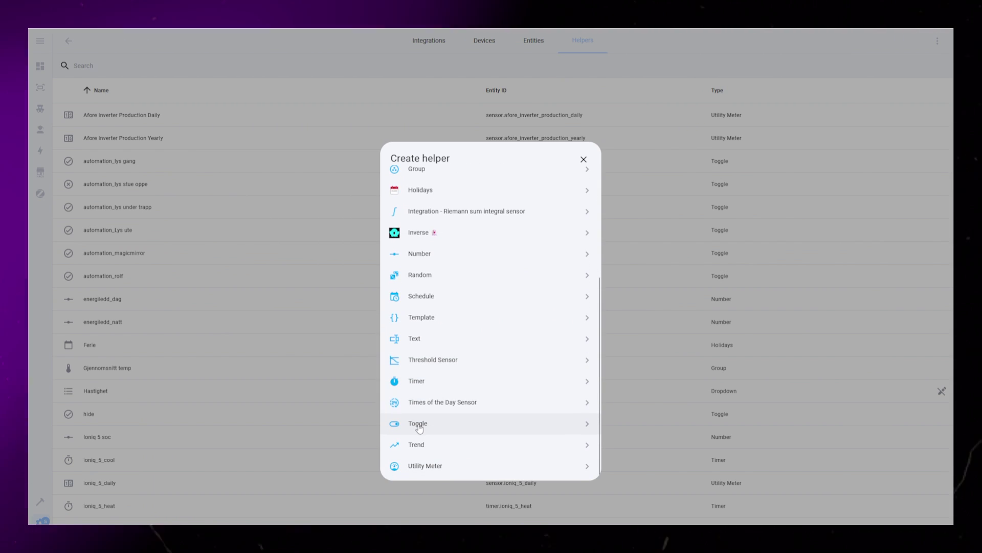
left_click(425, 431)
type("vacuum_tut")
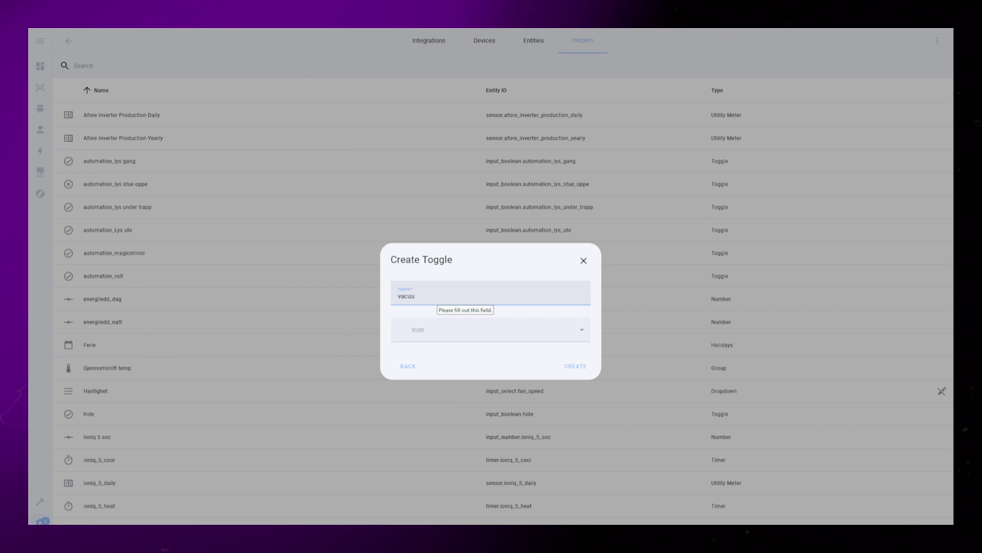
type("orial_room_kitchen")
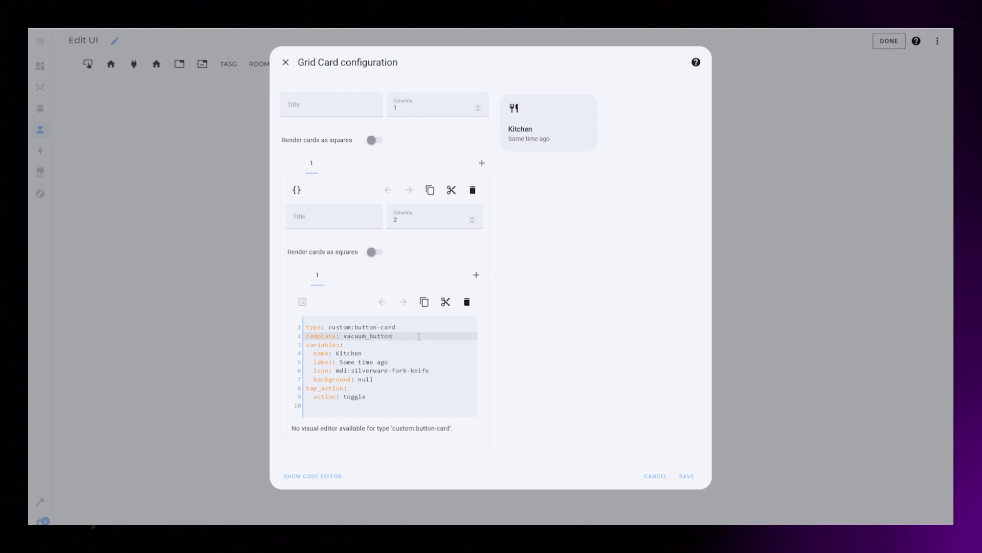
Set the card entity to input_boolean.vacuum_tutorial_room_kitchen and add an 'on' state with styles.
type("entity:")
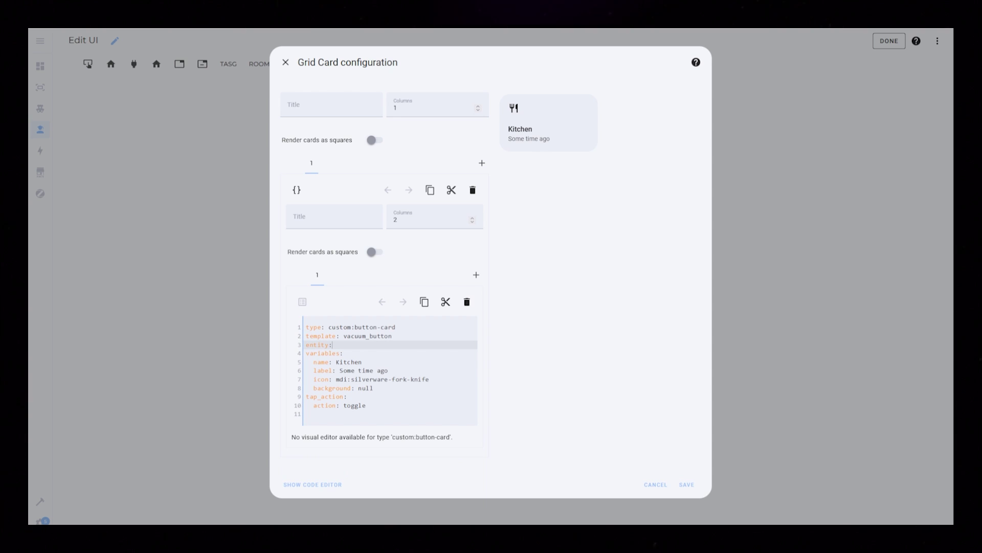
type("input_boolean.vacuum_tutorial_room_kitchen")
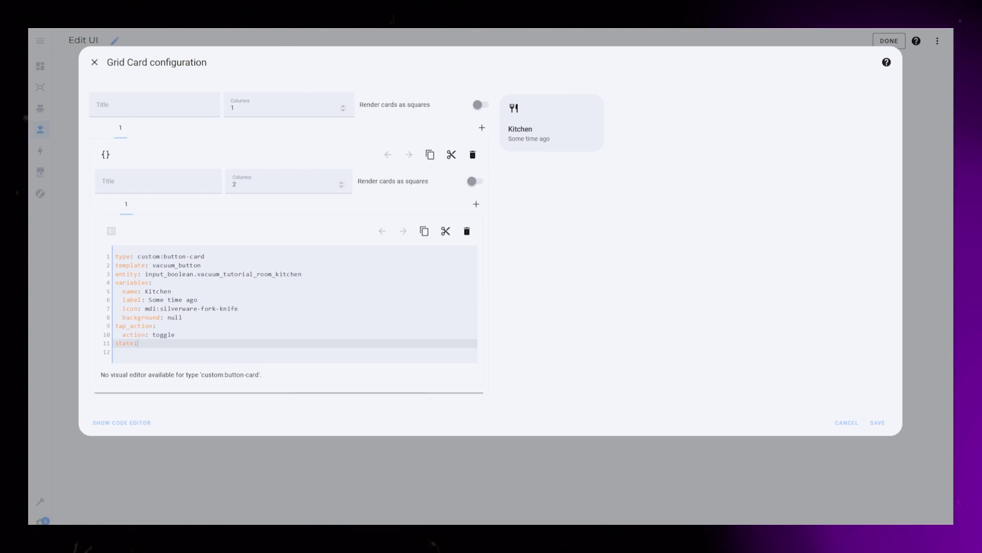
key("Return")
type("- ")
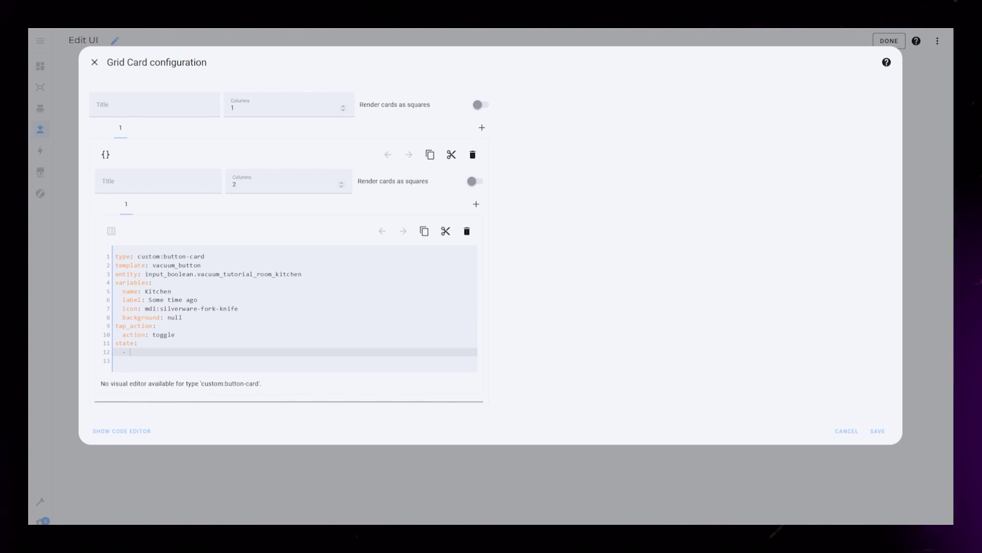
type("value: 'on'")
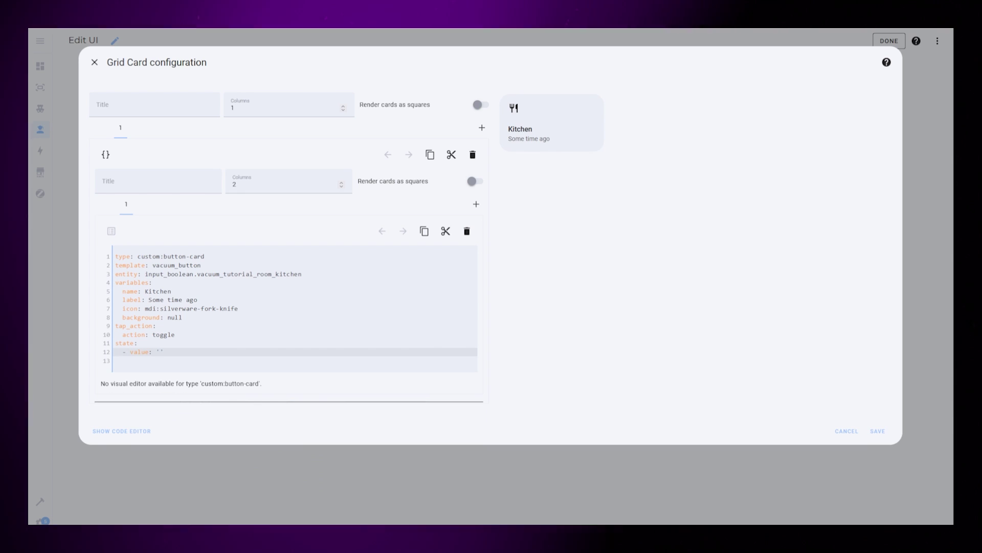
key("Return")
type("st")
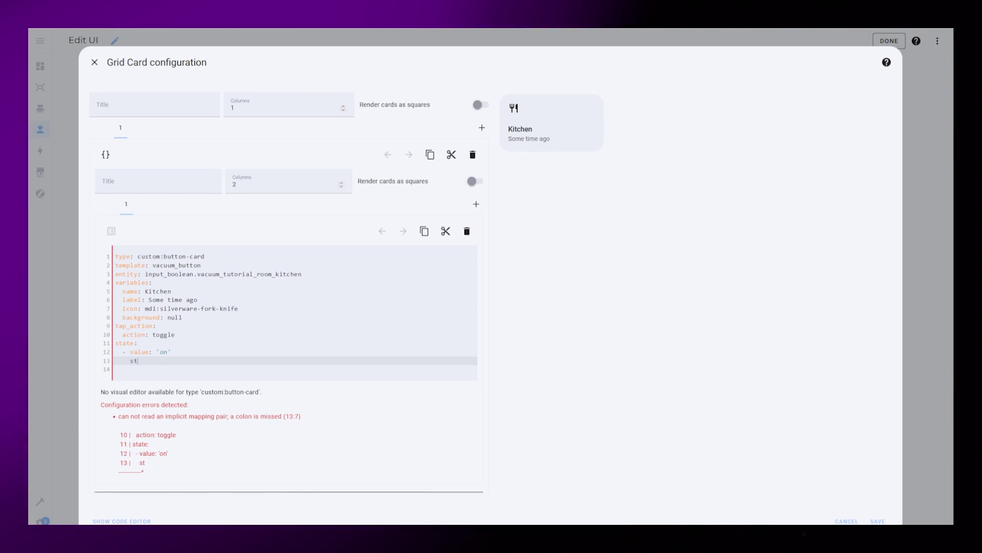
type("yles:")
Give the 'on' state a card background of yellow '#FFC700' taken from a colour palette.
key("Return")
type("card: ")
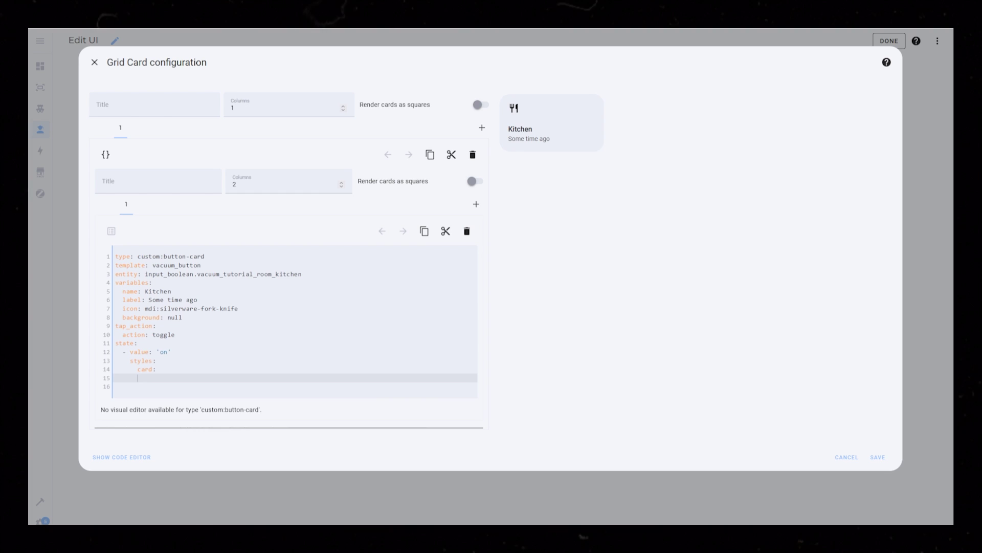
type("        - background: ")
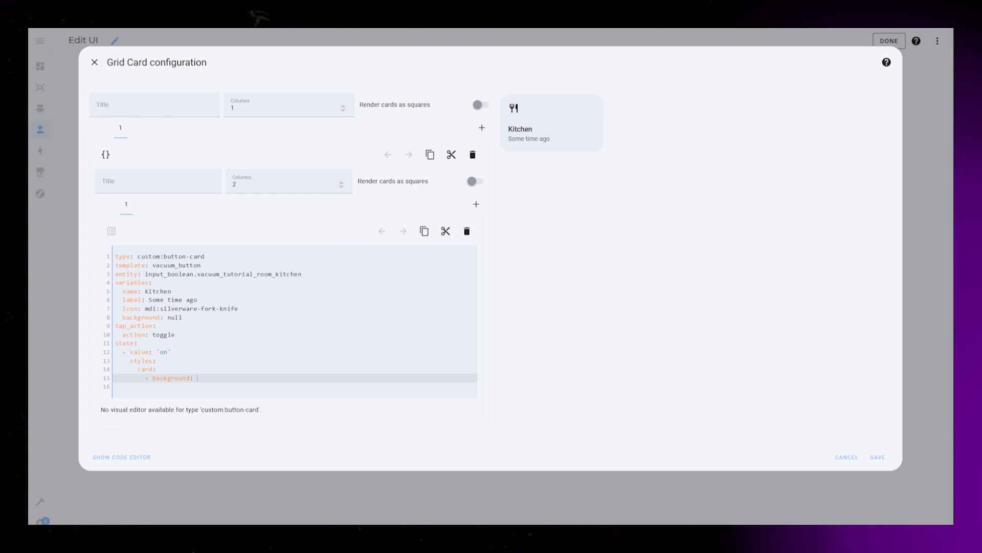
type("yellow")
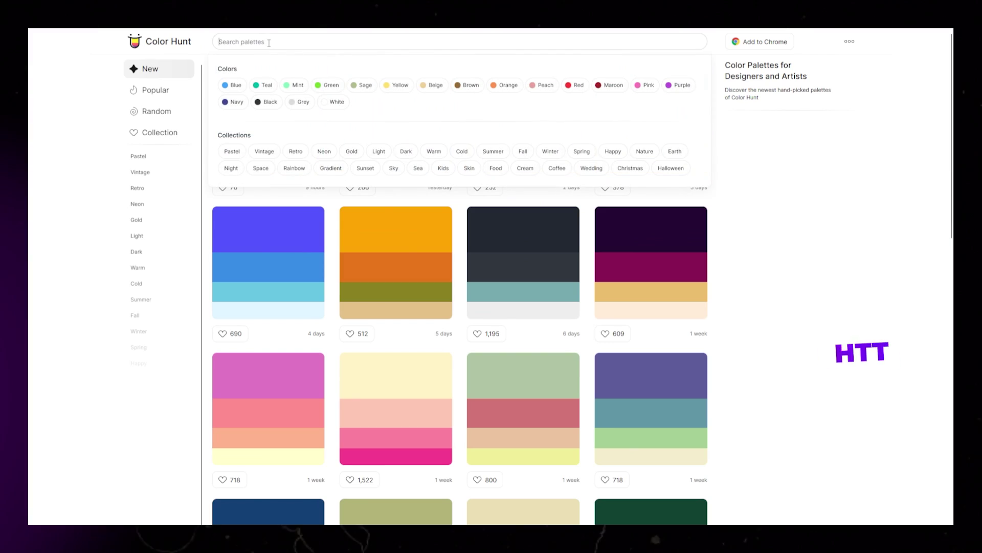
type("yellow")
key("Return")
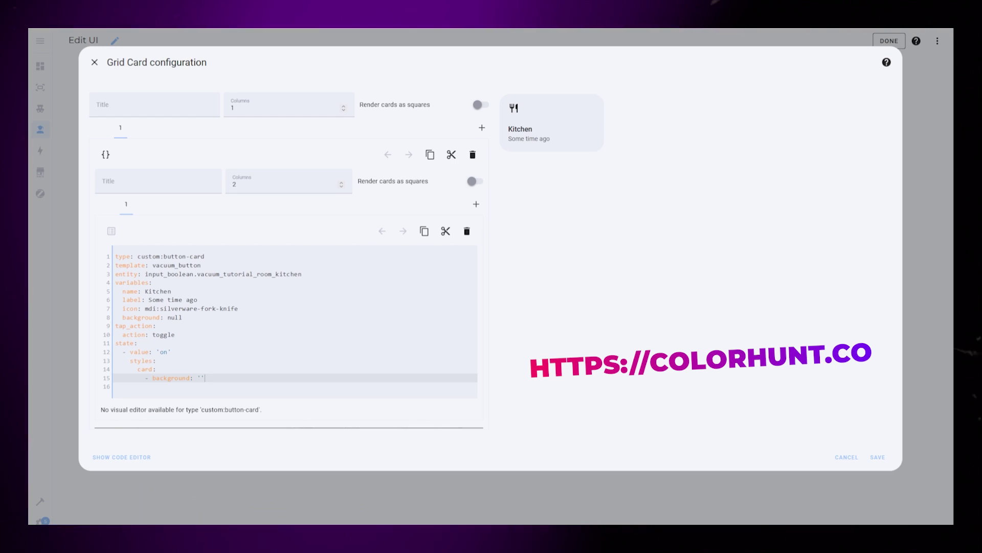
type("#FFC700")
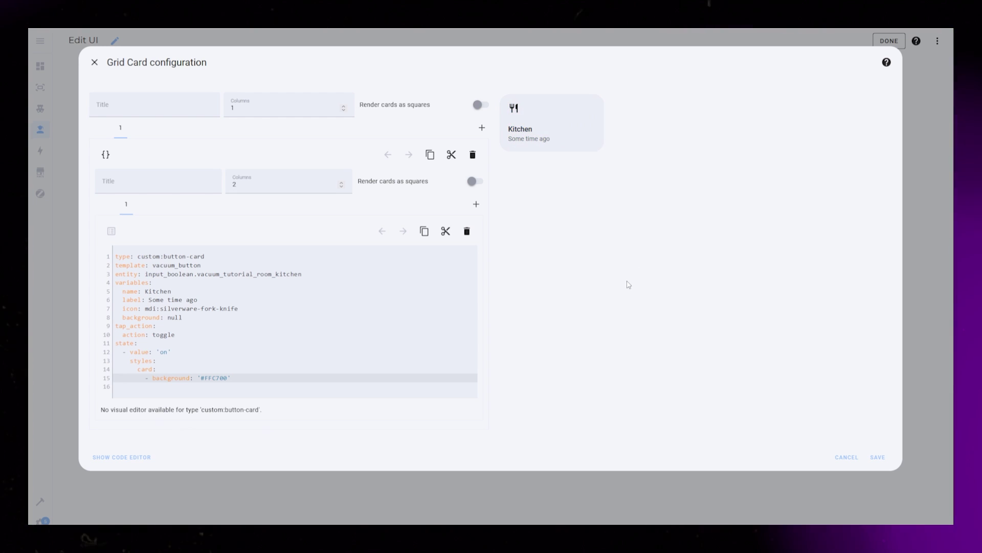
Duplicate the Kitchen card three times in the grid and open the grid's code editor.
left_click(424, 231)
left_click(476, 204)
left_click(231, 288)
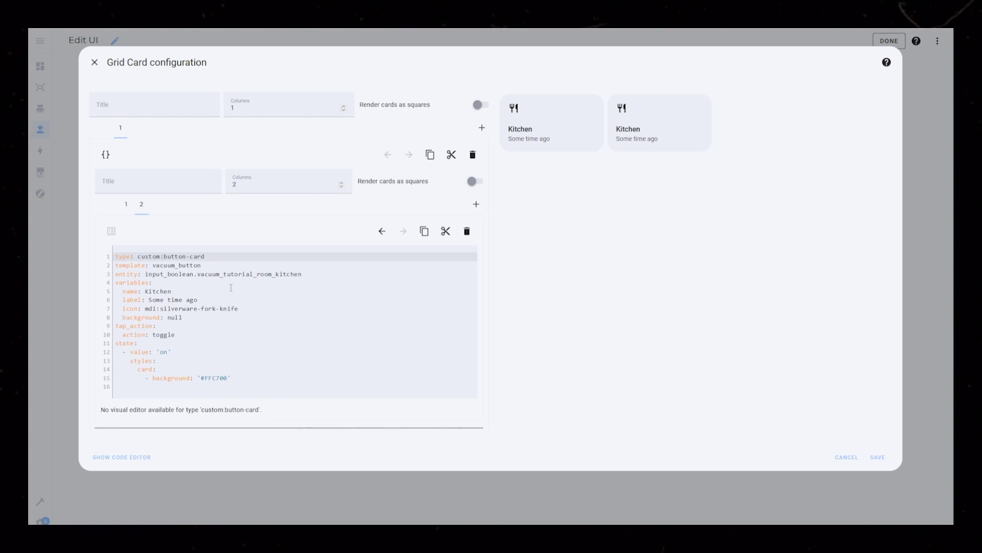
left_click(477, 207)
left_click(215, 302)
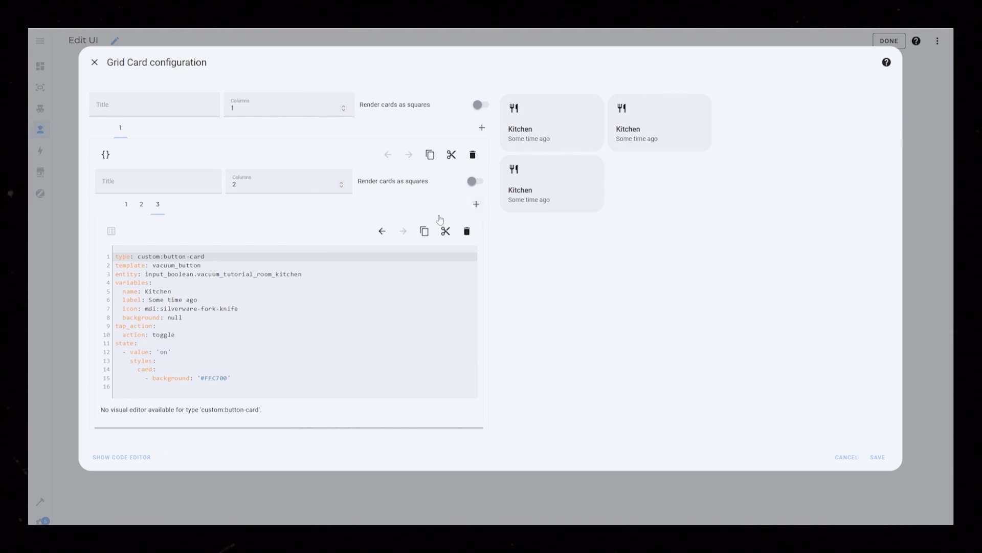
left_click(424, 231)
left_click(121, 457)
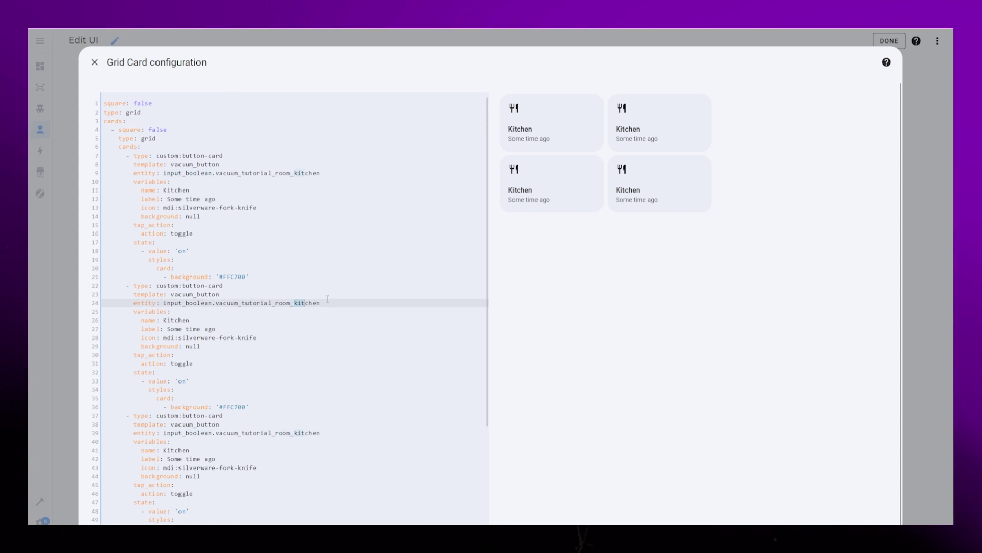
Change the second card to the livingroom toggle, name Living Room and sofa icon.
double_click(307, 303)
type("livingroom")
double_click(176, 320)
type("Living Room")
left_click_drag(178, 337, 256, 337)
type("sofa")
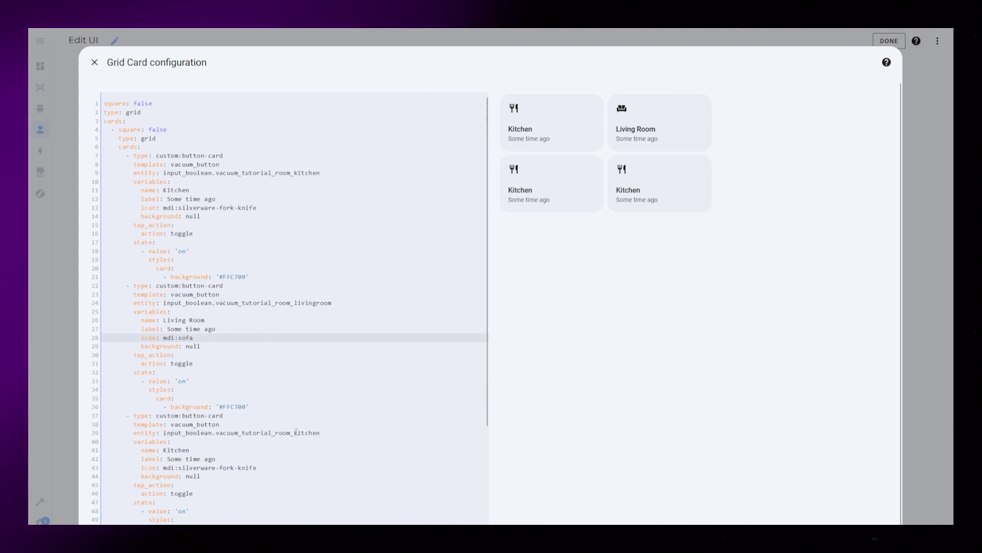
Change the third card to the hallway toggle, name Hallway and door icon.
double_click(307, 432)
type("hallway")
double_click(176, 450)
type("Hallway")
left_click_drag(178, 467, 257, 467)
type("door")
Change the fourth card to Bathroom with the shower icon.
scroll(307, 430, "down", 5)
double_click(307, 426)
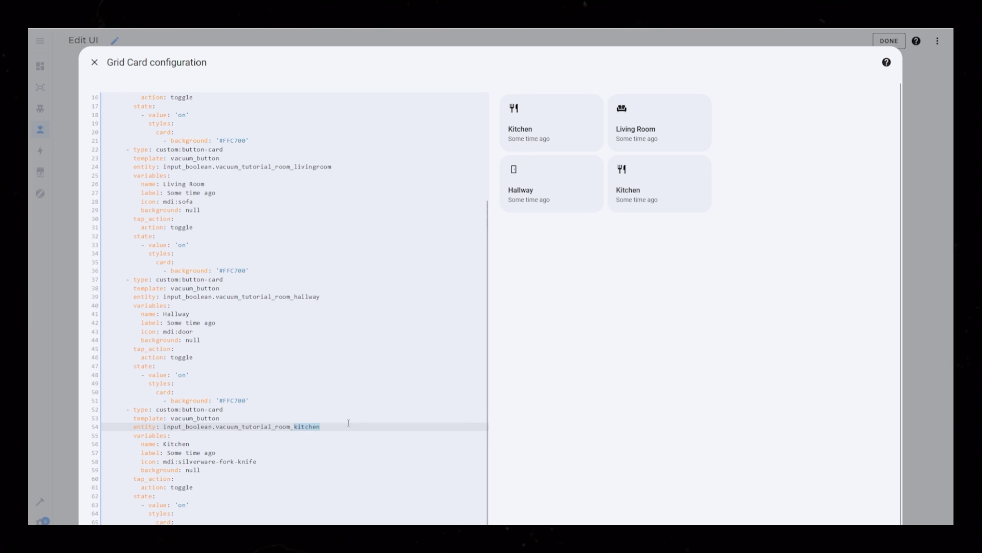
type("Bathroom")
left_click_drag(178, 461, 233, 461)
type("shower")
key("Escape")
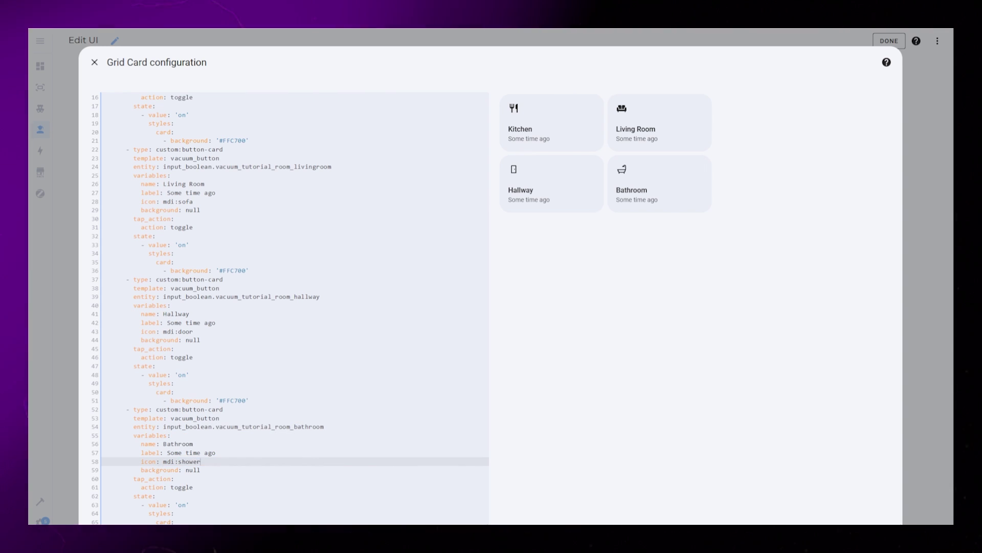
Toggle the Bathroom, Hallway and Kitchen cards on and off to check the yellow colouring.
left_click(195, 444)
left_click(649, 184)
left_click(563, 171)
left_click(589, 141)
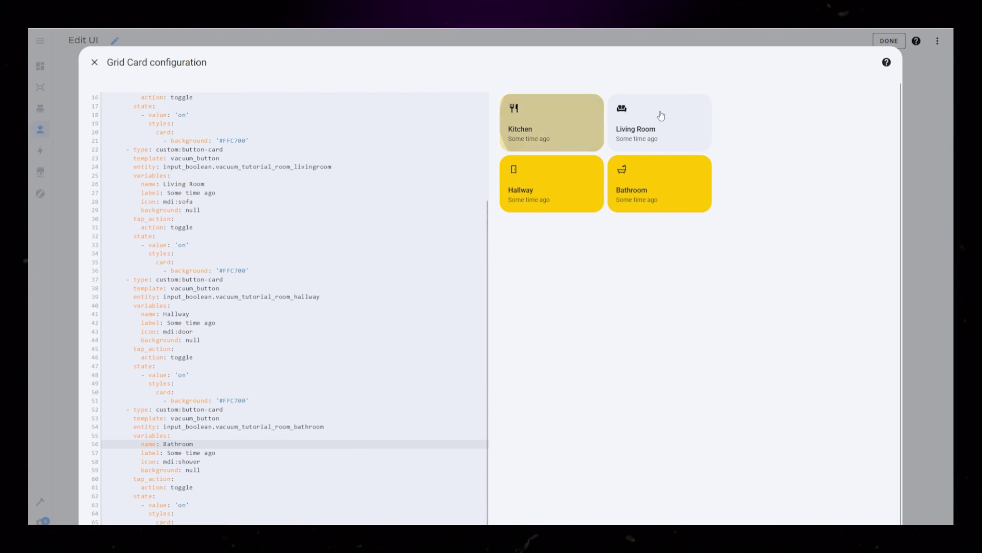
left_click(560, 123)
left_click(563, 182)
left_click(647, 179)
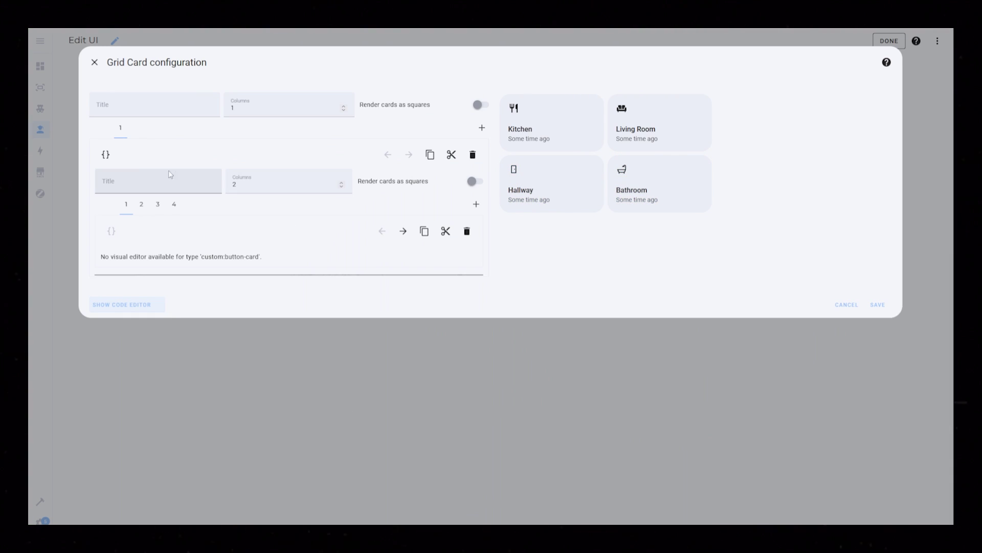
Paste the Kitchen card into the outer grid with background '#A5DD9B', deleting its state block and entity line.
left_click(482, 127)
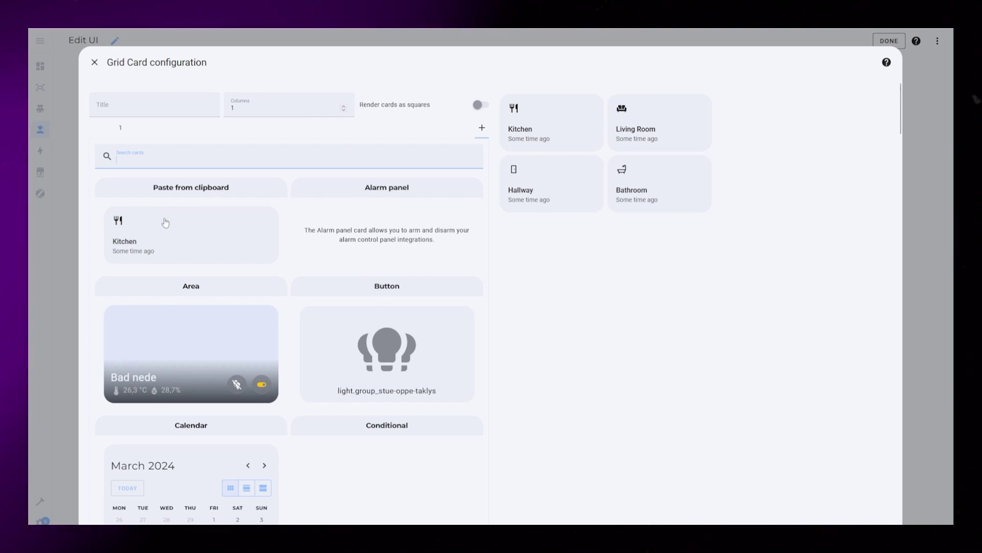
left_click(158, 233)
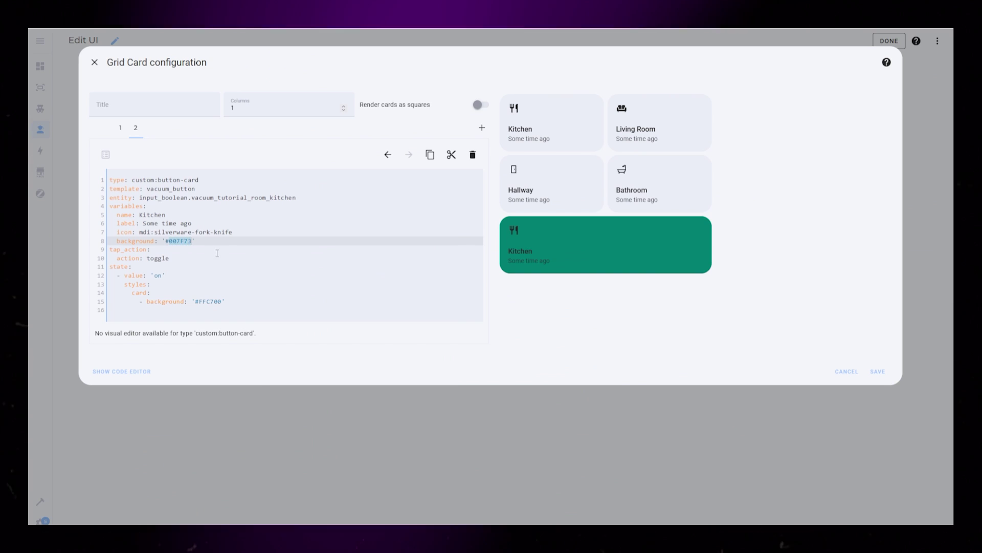
type("#A5DD9B")
left_click_drag(109, 267, 225, 301)
key("BackSpace")
left_click_drag(307, 198, 307, 189)
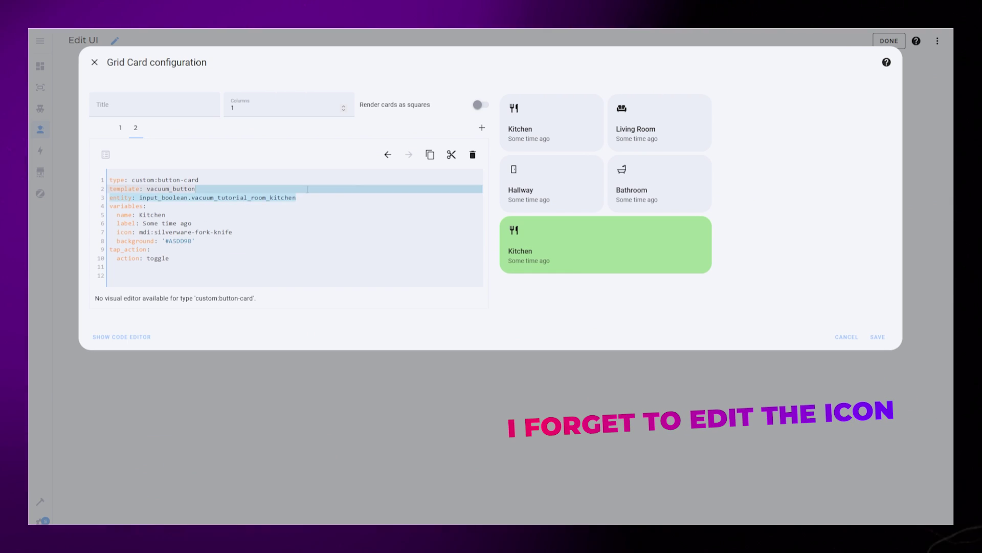
key("BackSpace")
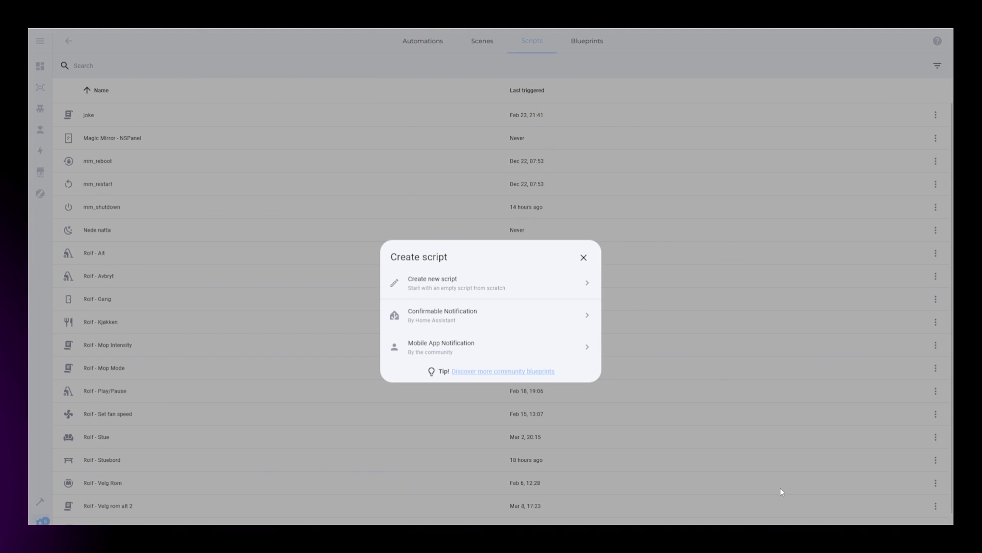
Start a new script named 'Vacuum - Room - Kitchen' and search its action list for 'call'.
left_click(466, 284)
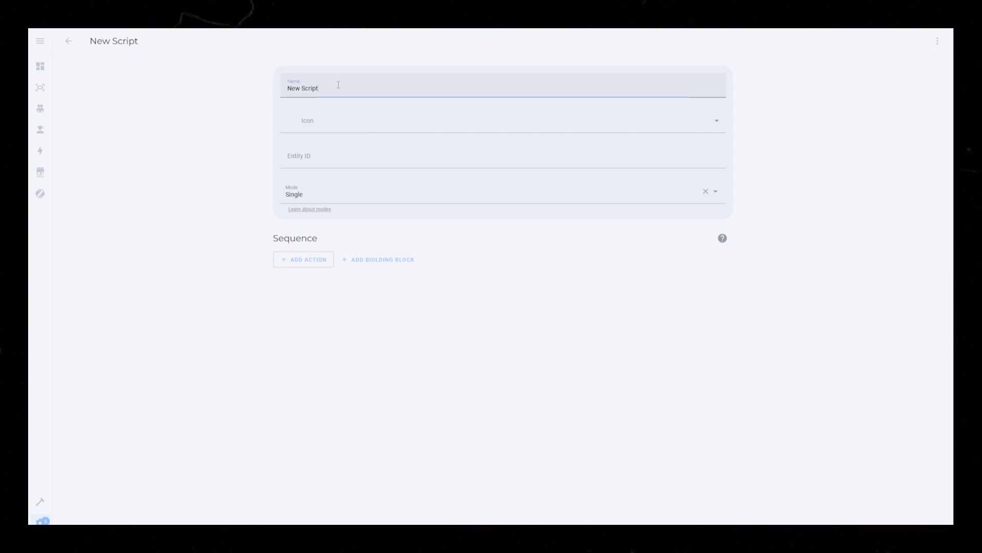
key("ctrl+a")
type("Vacuum - Room - Kitchen")
key("Tab")
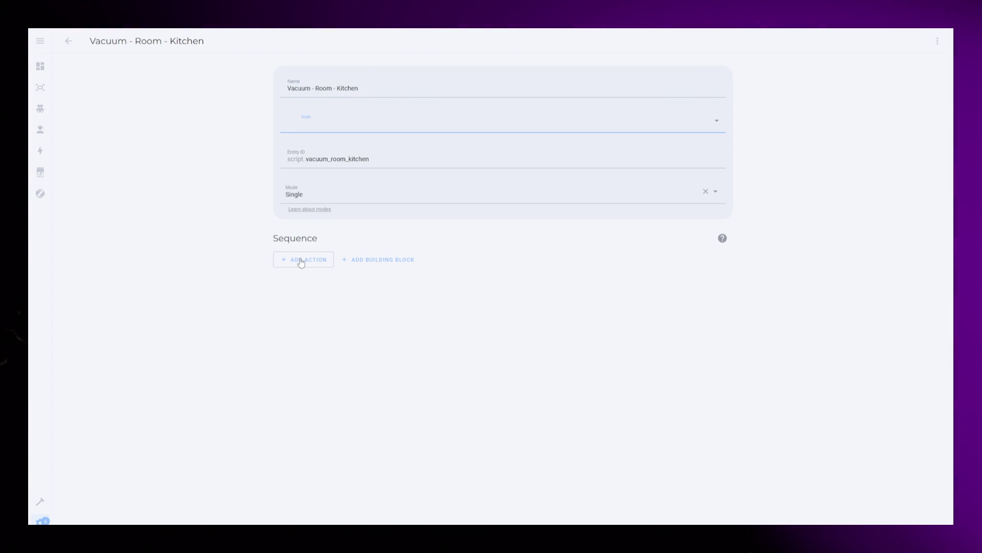
left_click(301, 262)
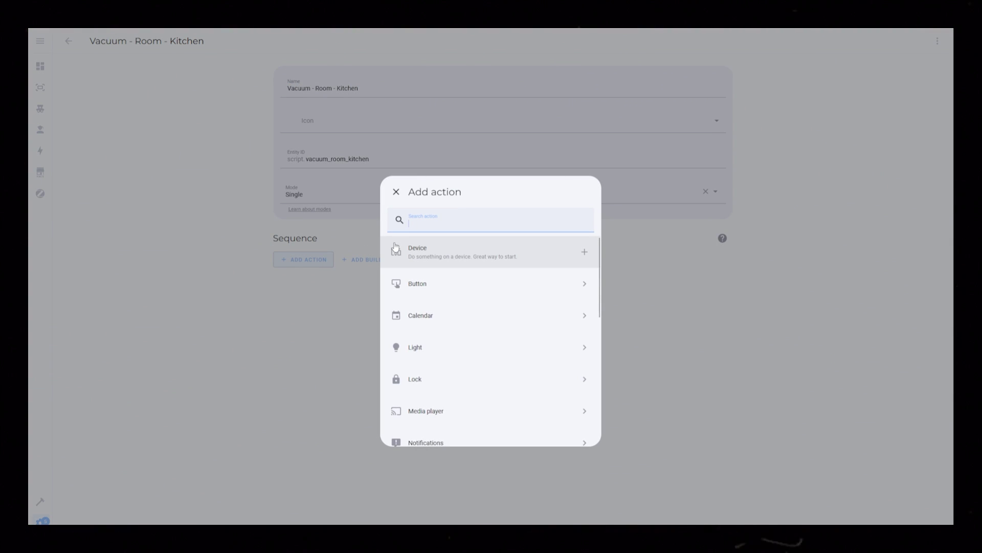
type("call")
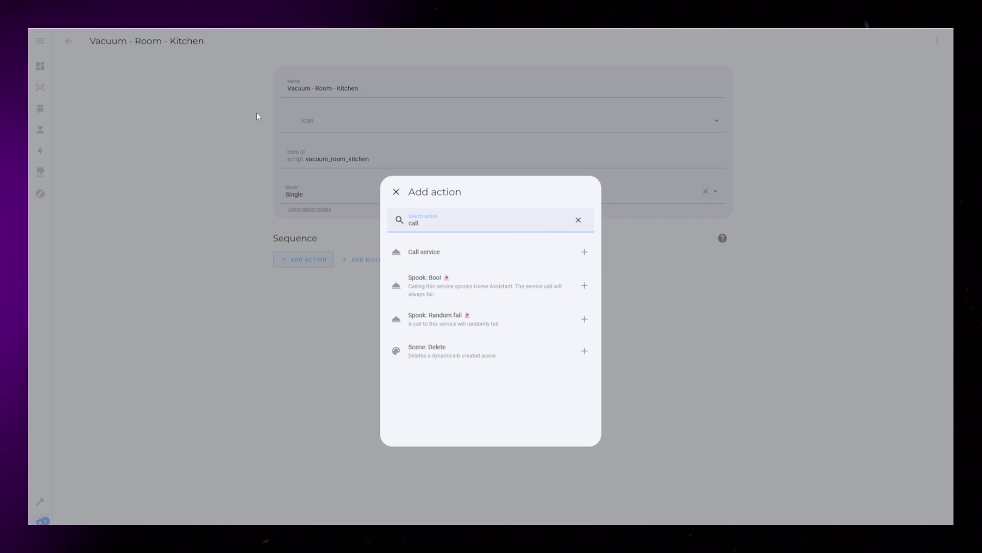
Add a Vacuum: Send command service call targeting the Rolf vacuum.
left_click(437, 250)
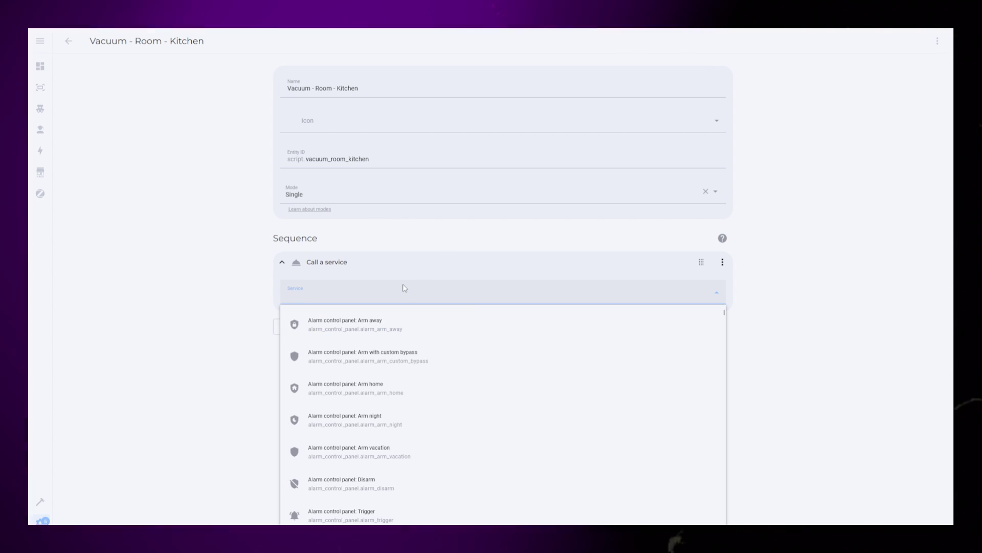
type("vacuum")
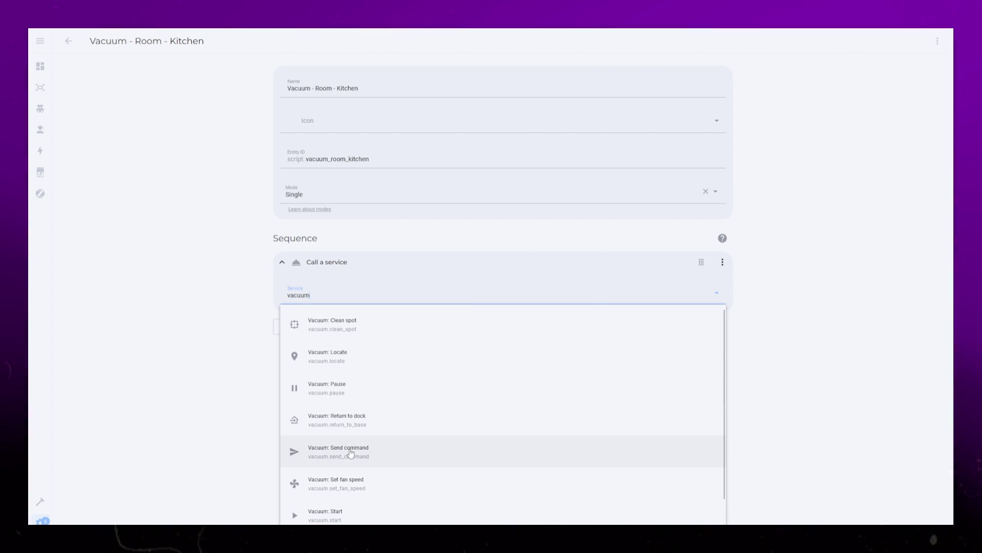
left_click(345, 453)
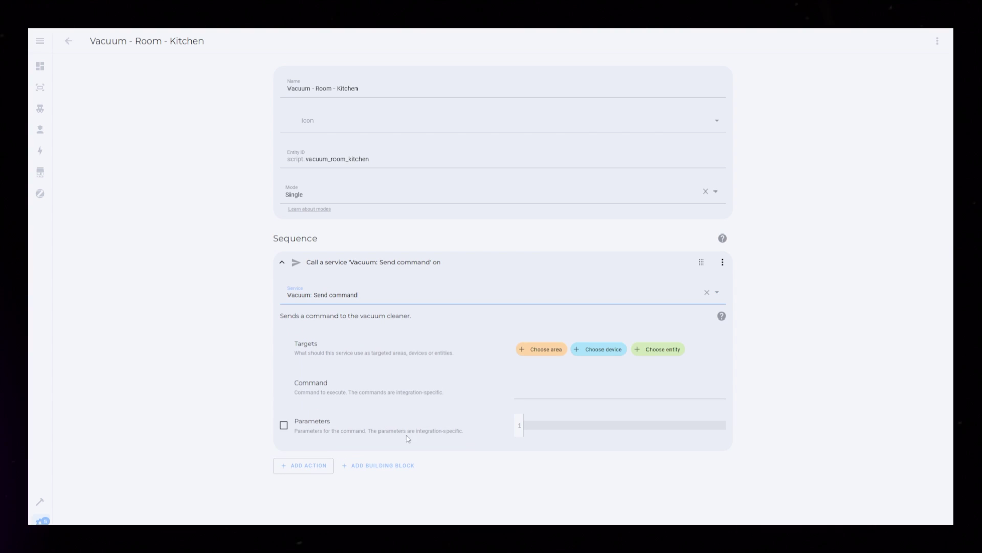
left_click(677, 355)
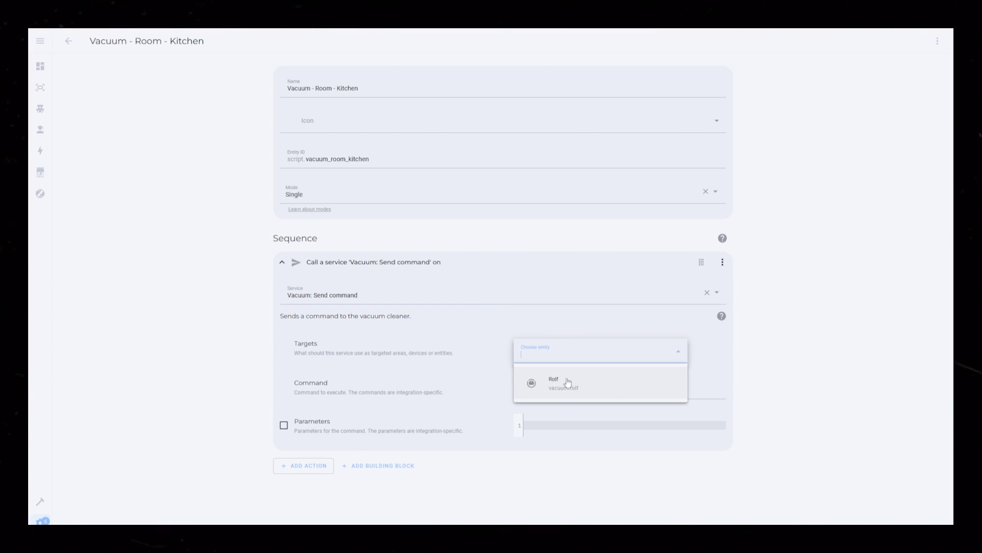
Enter command app_segment_clean with parameters segments 19 and repeat 1.
type("app_segment_clean")
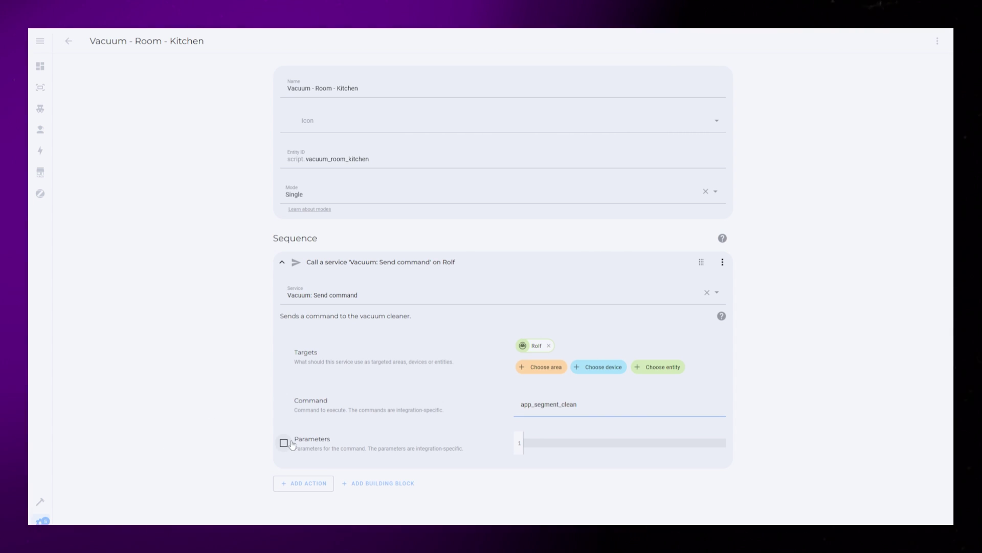
type("- segments:")
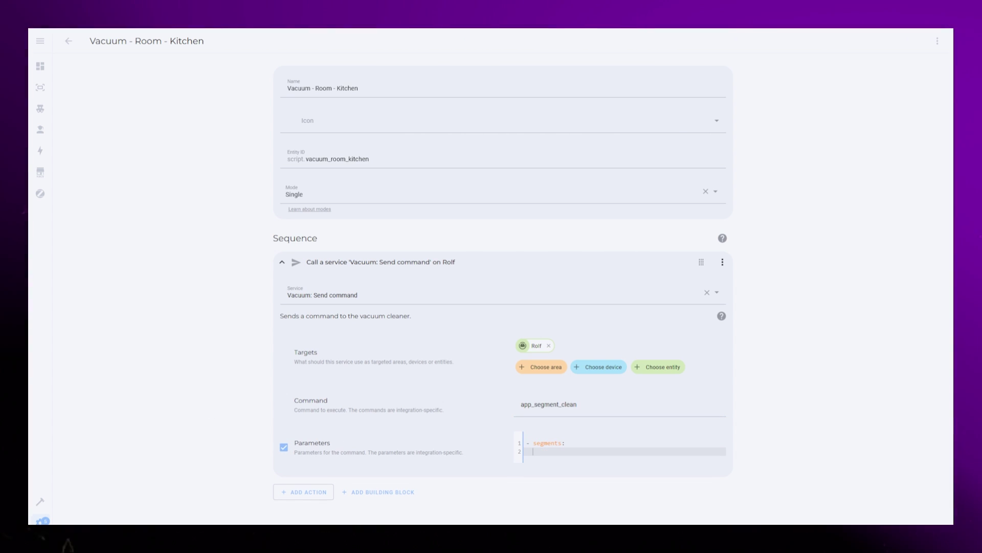
key("Return")
type("- 19")
key("Return")
type("repeat: 1")
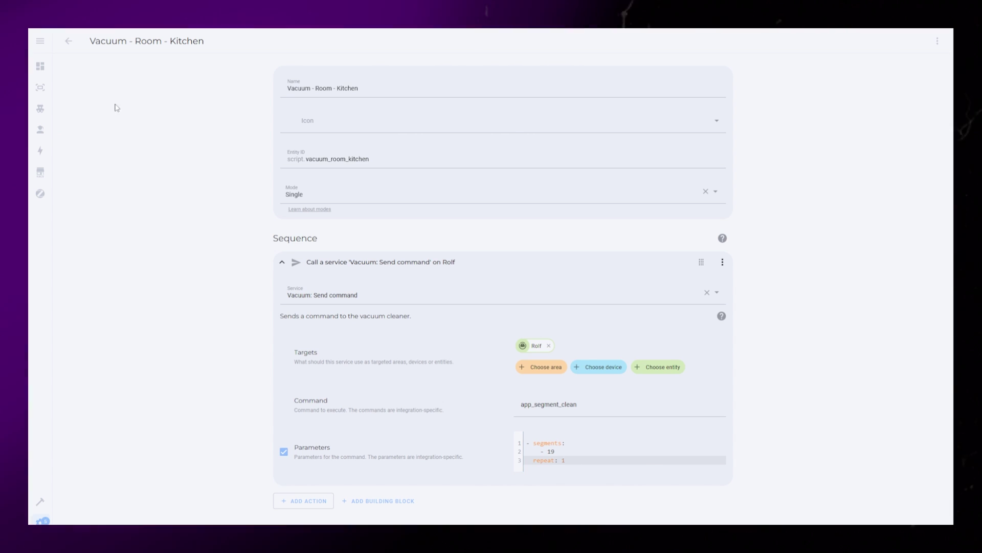
Rename the kitchen script to 'Vacuum - Tutorial - Room - Kitchen', correcting the typo.
left_click(317, 89)
type("Tutoriua")
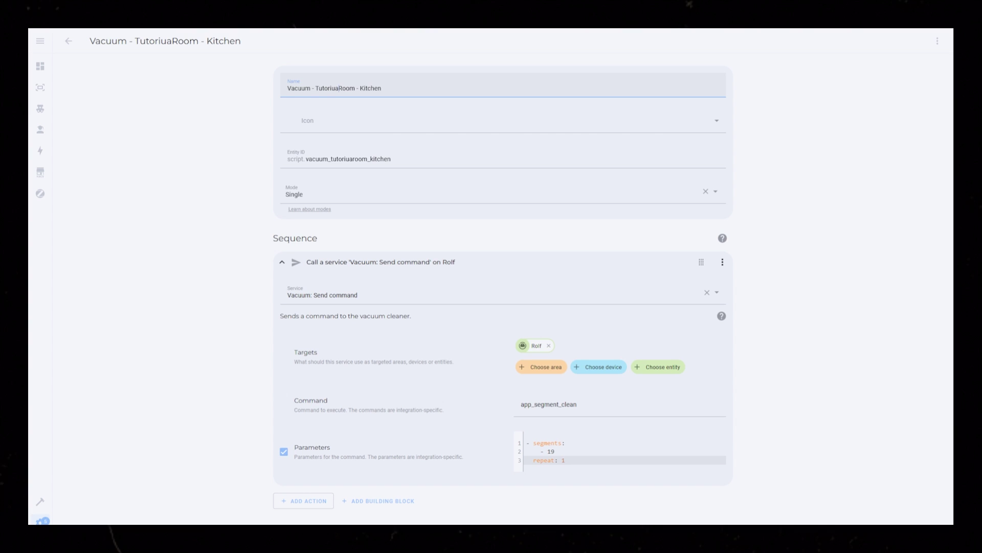
key("BackSpace")
key("BackSpace")
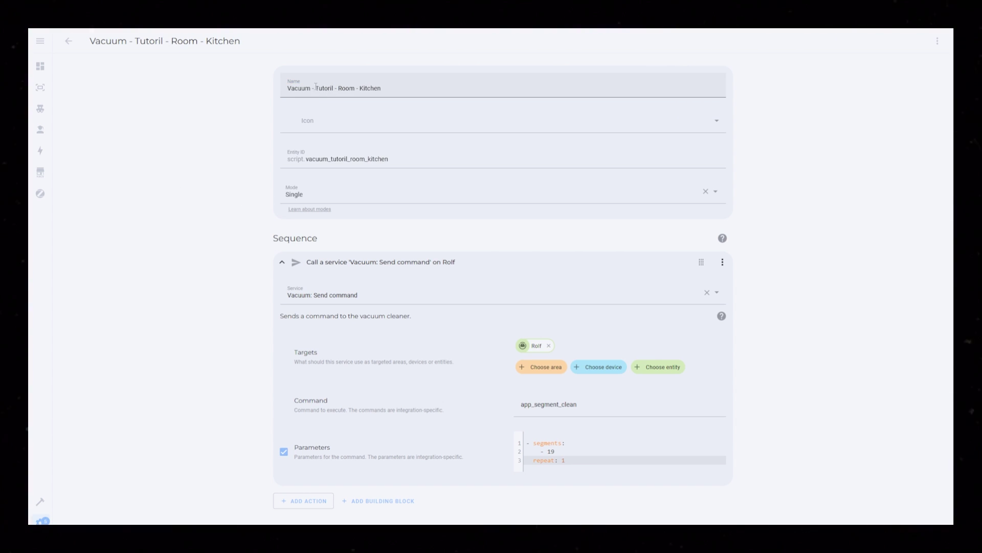
type("Tutorial")
left_click(550, 452)
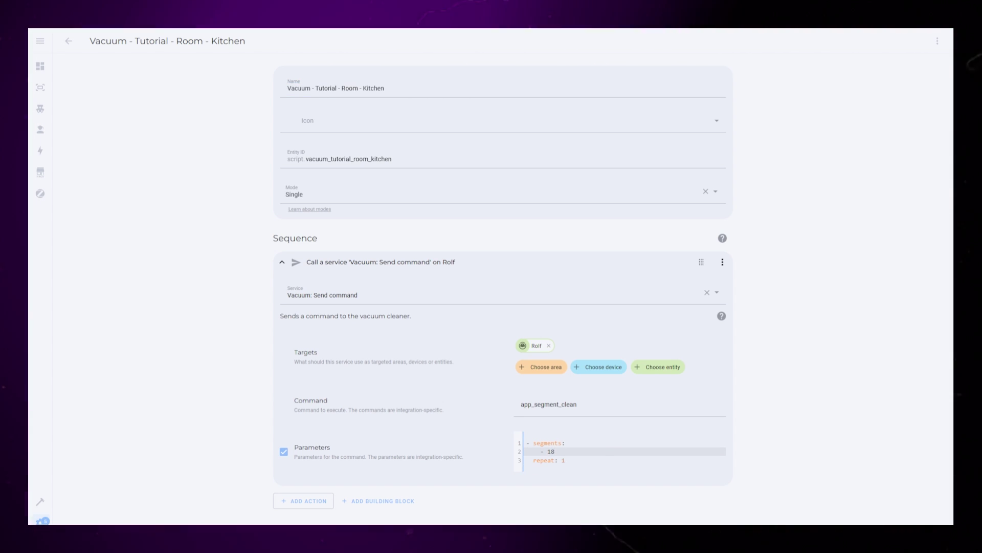
Duplicate the kitchen script and select the room part of the copy's name for the Living Room.
left_click(937, 41)
left_click(896, 168)
left_click_drag(364, 88, 431, 87)
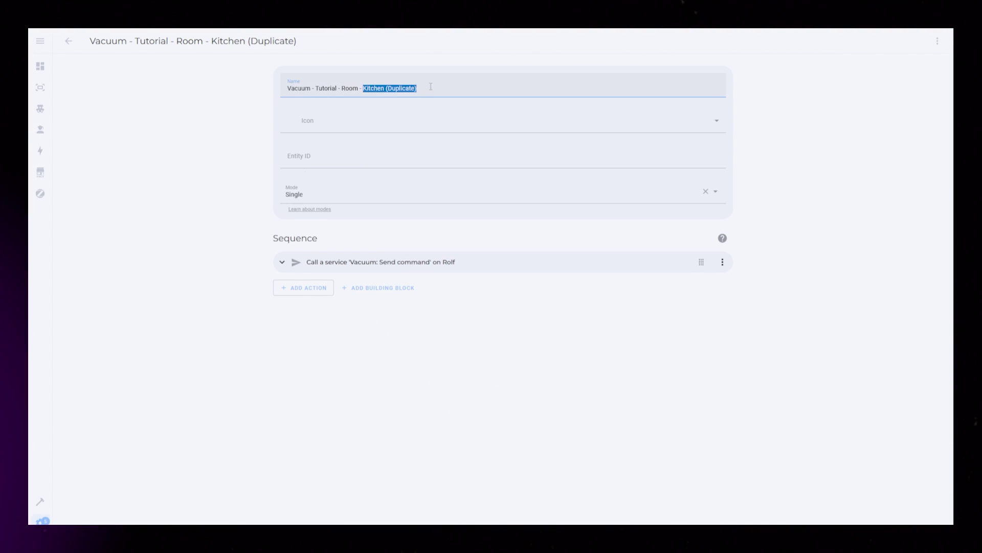
Review the service-call action and duplicate the hallway script.
left_click(282, 263)
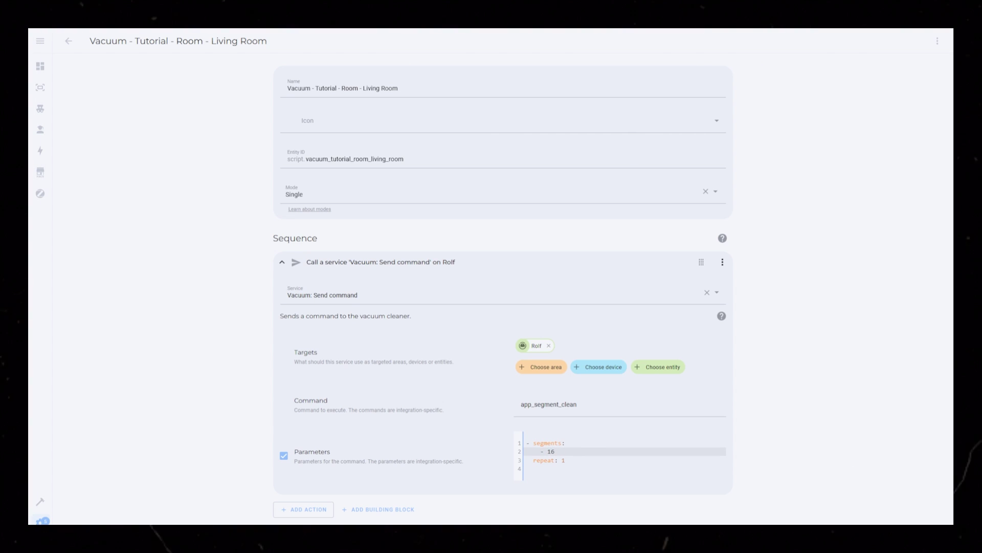
left_click(282, 262)
left_click(937, 41)
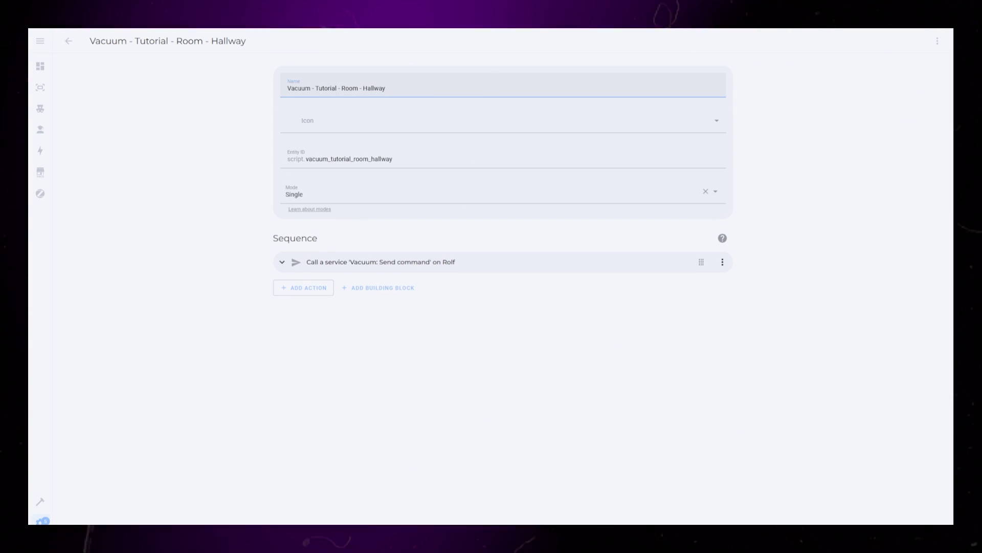
left_click(283, 262)
left_click(282, 261)
left_click(938, 41)
left_click(901, 173)
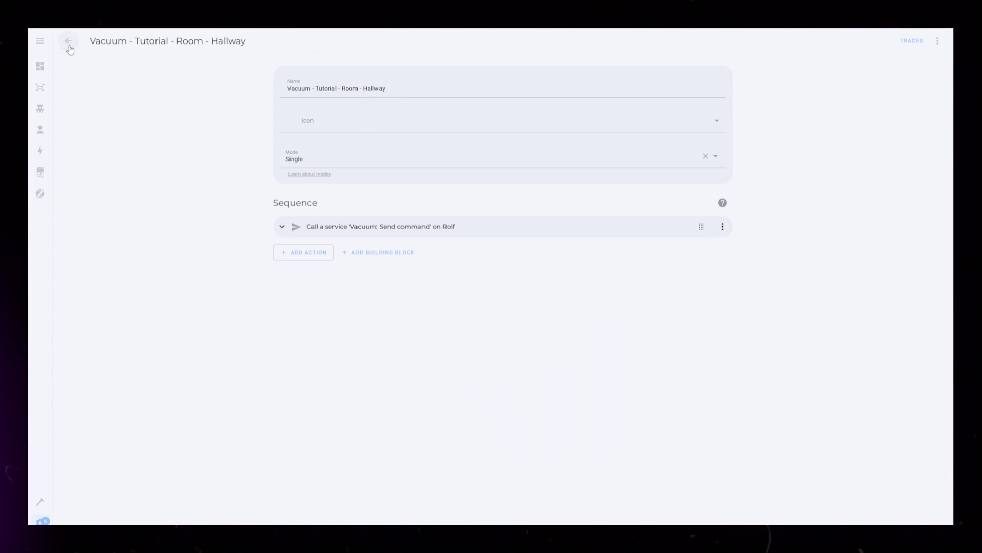
Delete the room part of the duplicate's name to make way for 'All'.
left_click(68, 41)
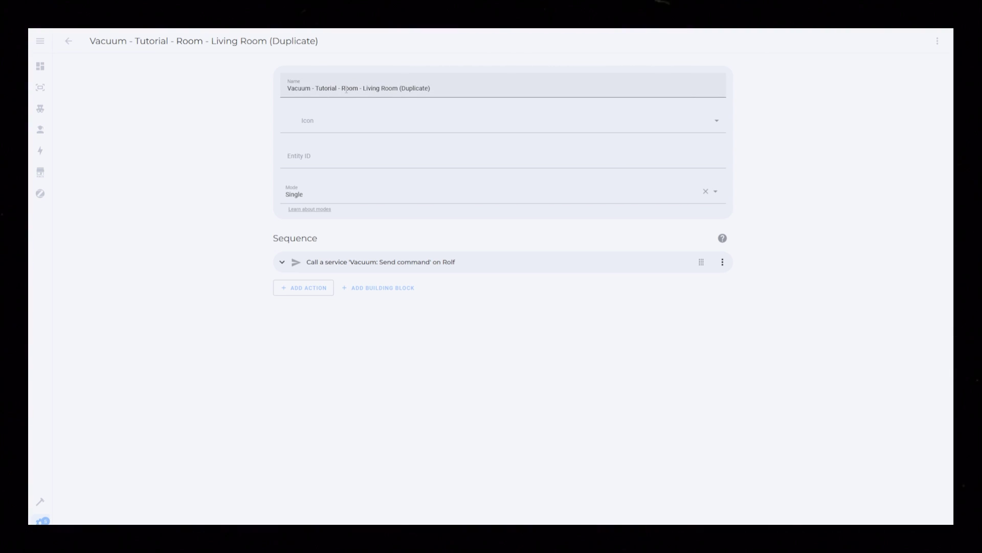
left_click_drag(341, 88, 507, 81)
key("BackSpace")
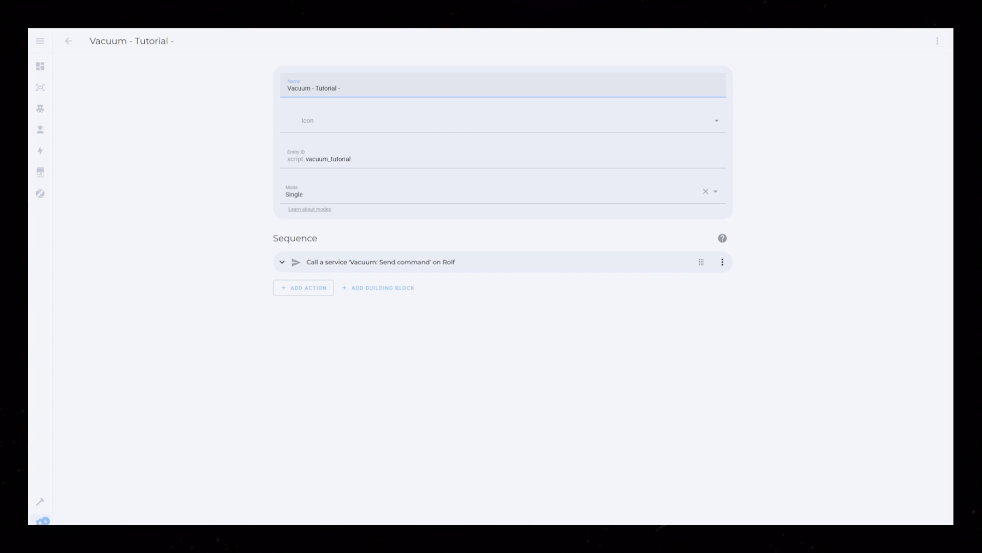
Name the duplicate 'Vacuum - Tutorial - All' and change its action to Vacuum: Start.
type("All")
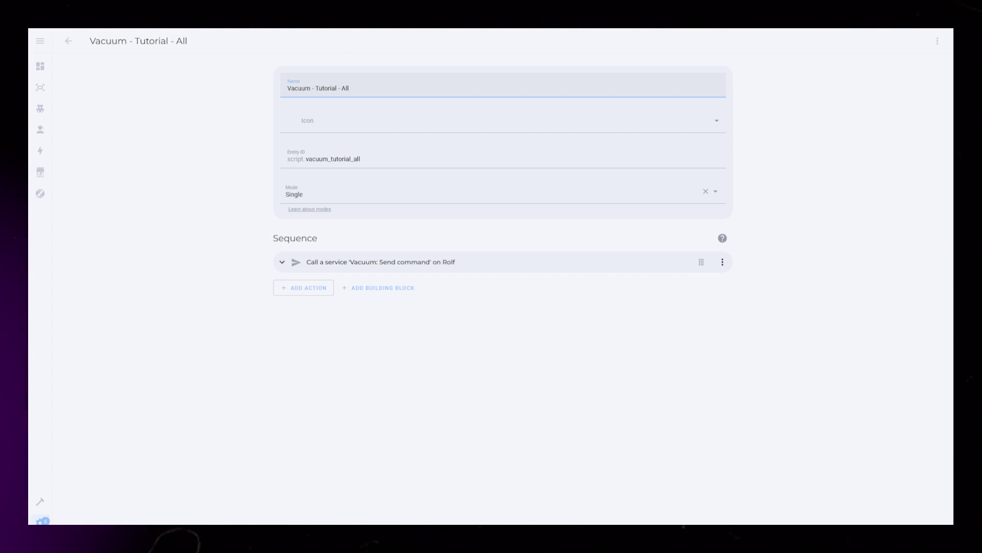
left_click(282, 261)
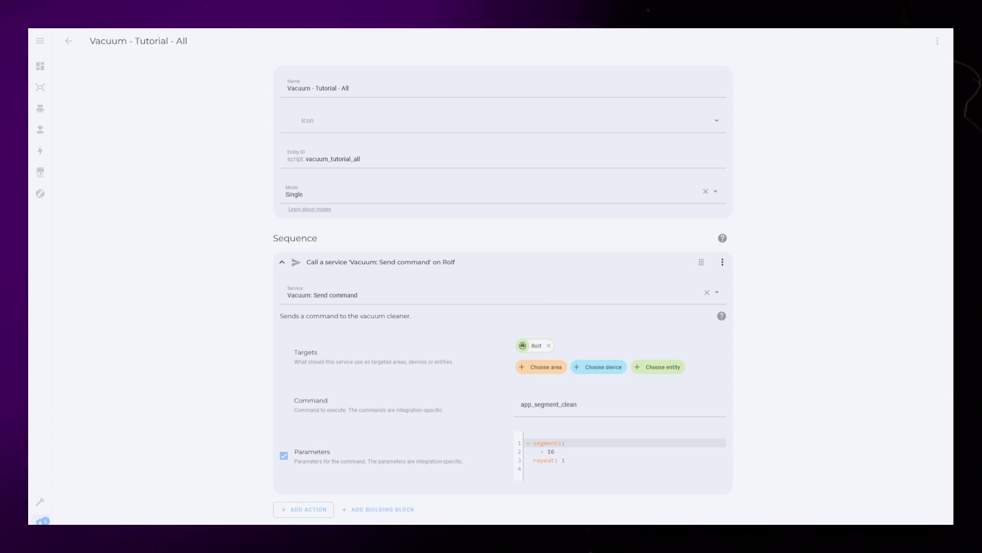
left_click_drag(314, 295, 358, 295)
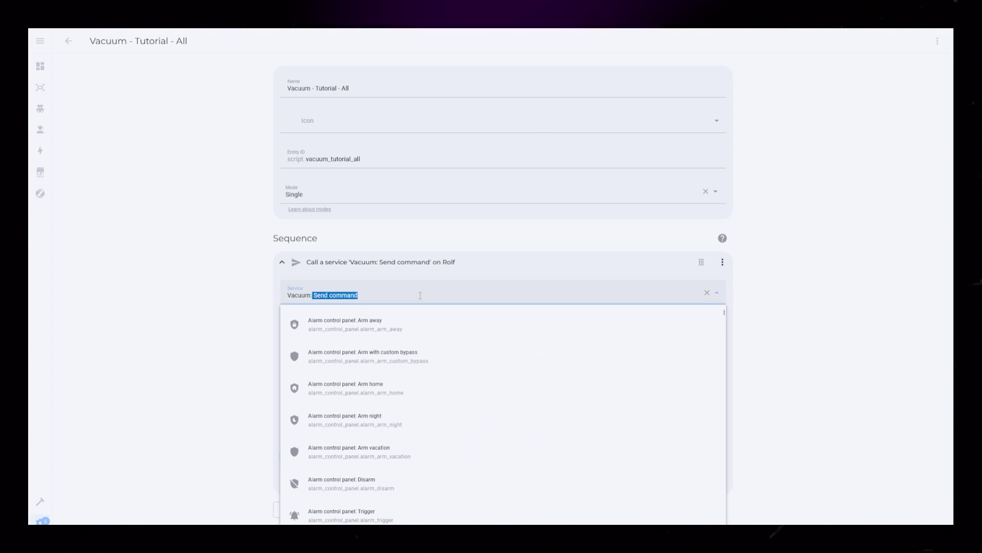
type("start")
left_click(345, 328)
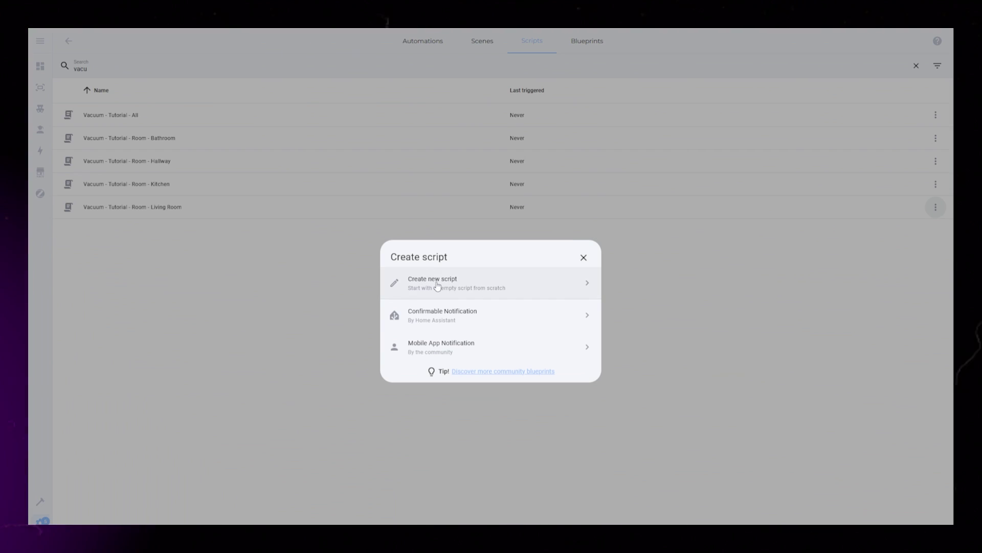
Create a blank script named 'Vacuum - Tutorial - Start' and list the actions for its sequence.
left_click(437, 286)
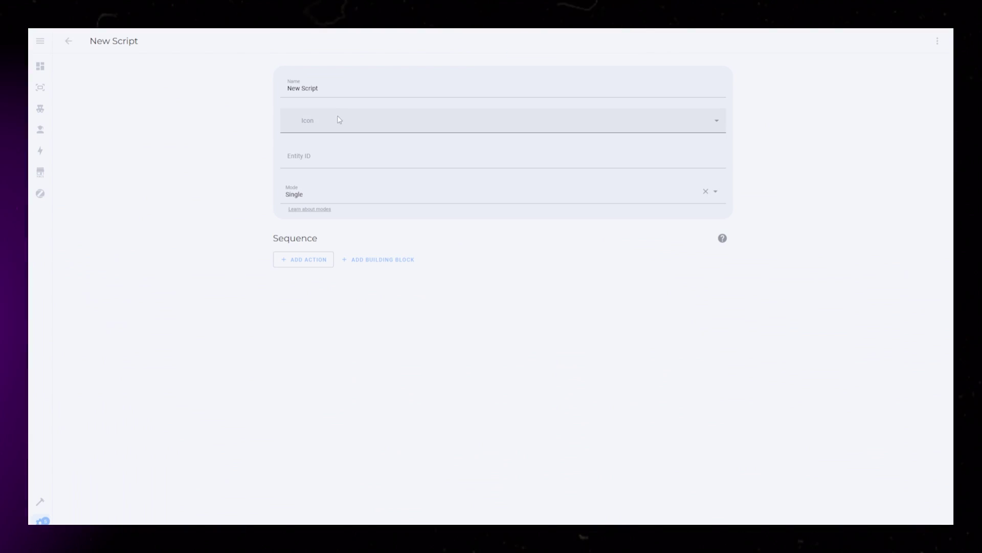
type("Vacuu")
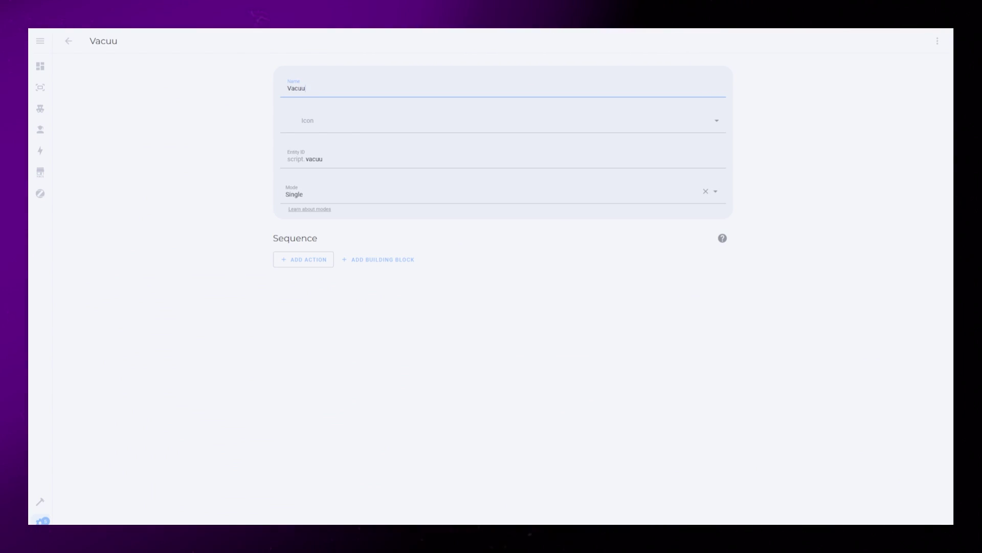
type("m -")
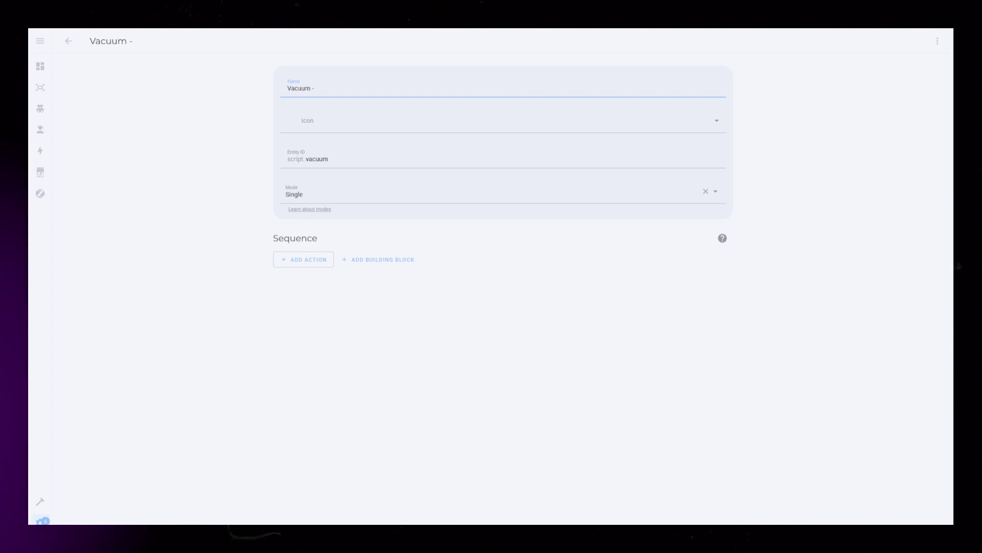
type(" Tutorial - Start")
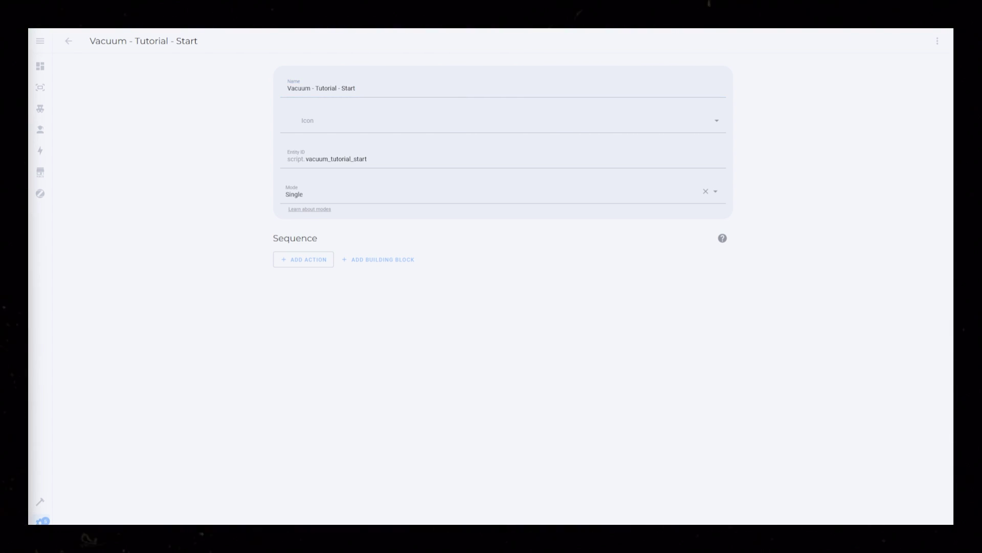
left_click(326, 264)
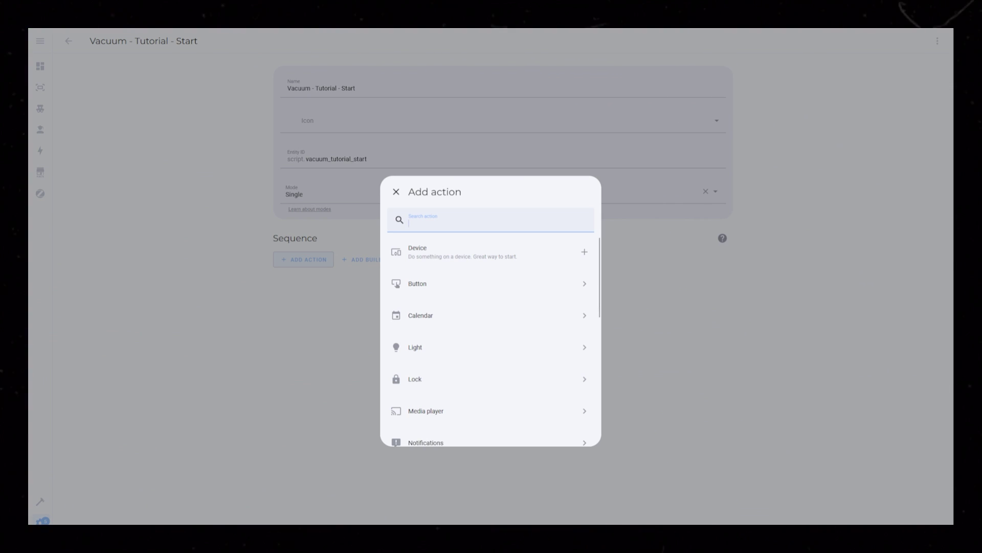
Add an if-then block whose condition requires the bathroom room toggle to be Off.
type("if")
left_click(444, 251)
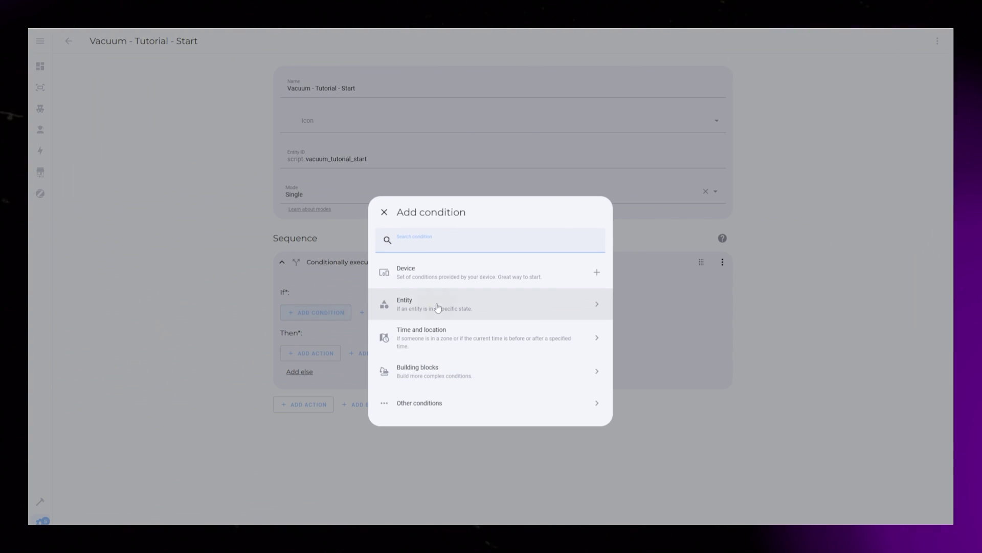
left_click(439, 307)
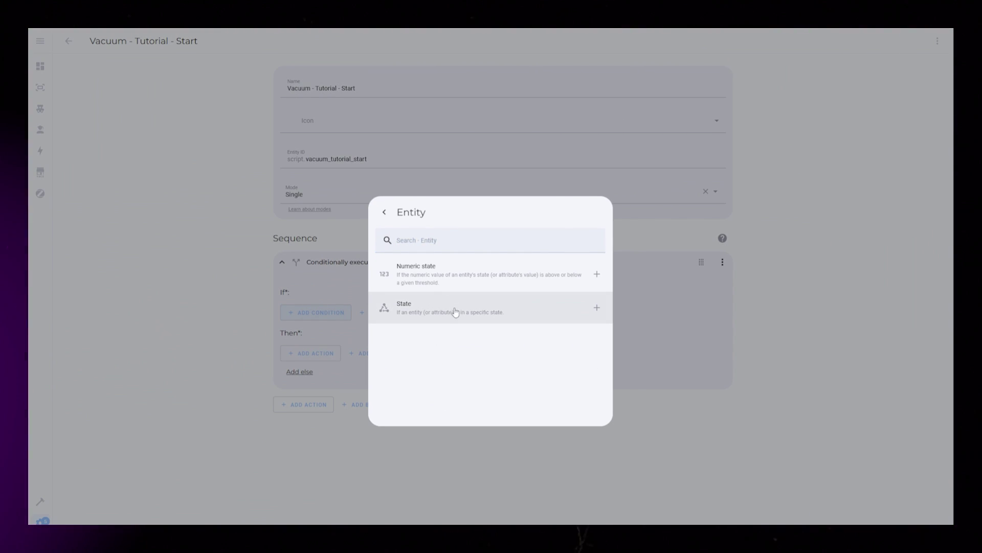
left_click(455, 312)
type("vacuum_tutorial_room")
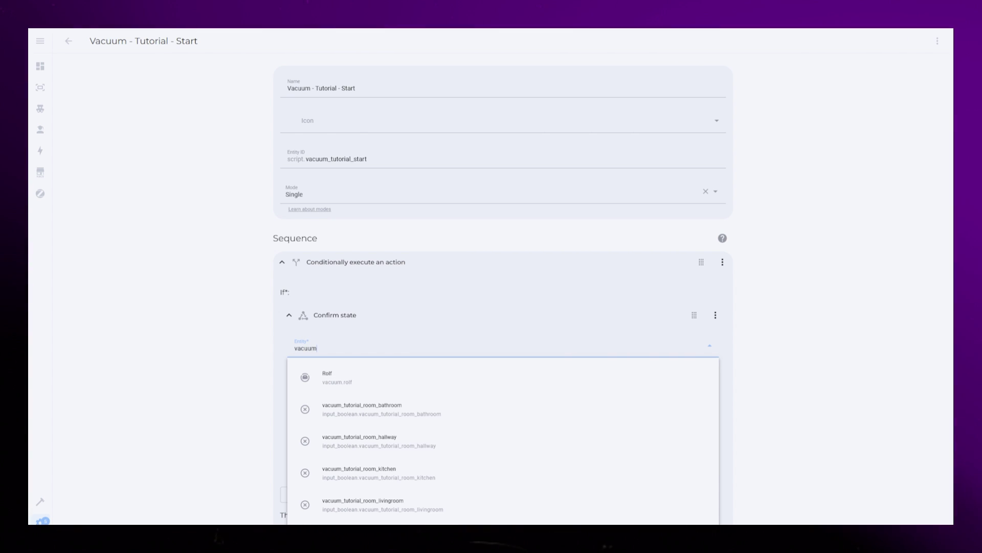
left_click(362, 377)
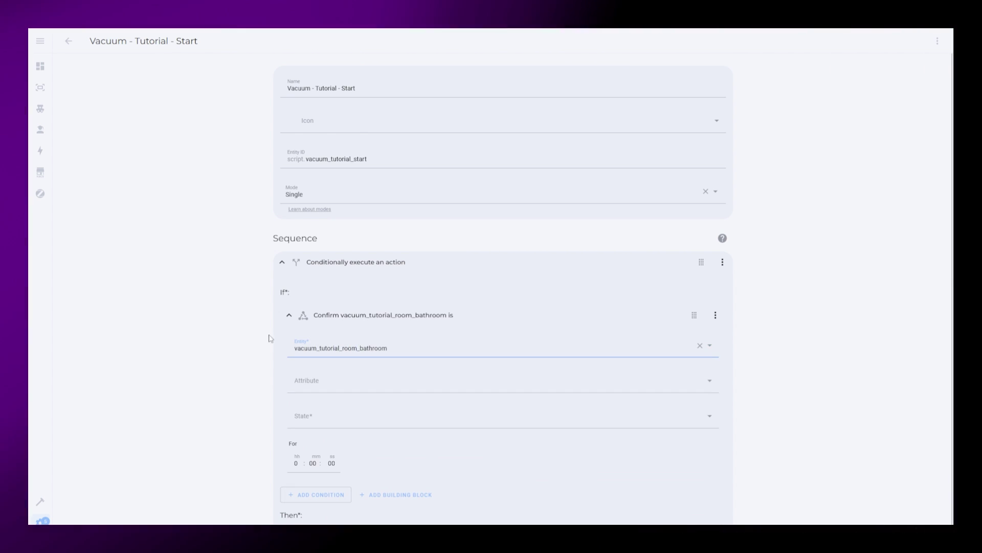
left_click(330, 417)
left_click(307, 464)
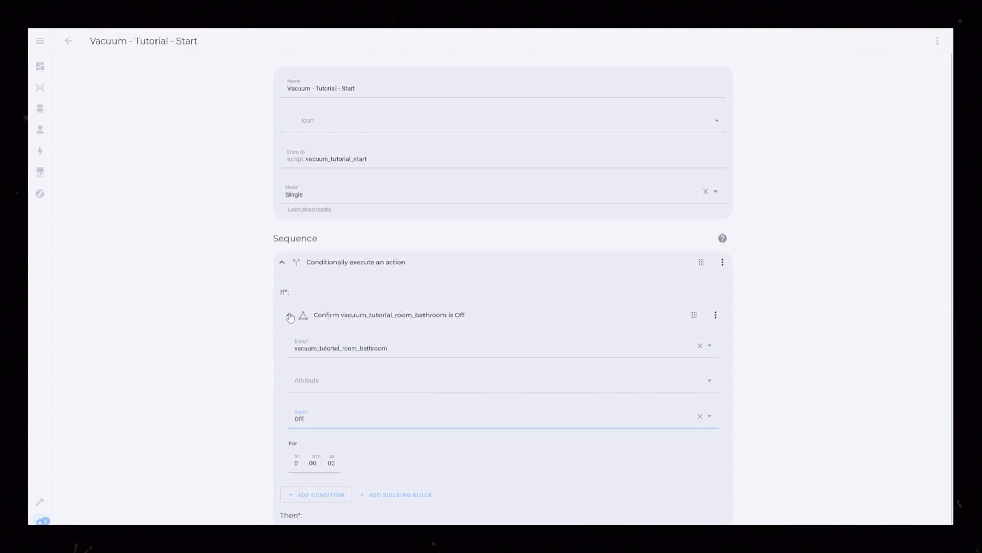
Add Off conditions for the hallway, kitchen and living room toggles to the same block.
left_click(321, 341)
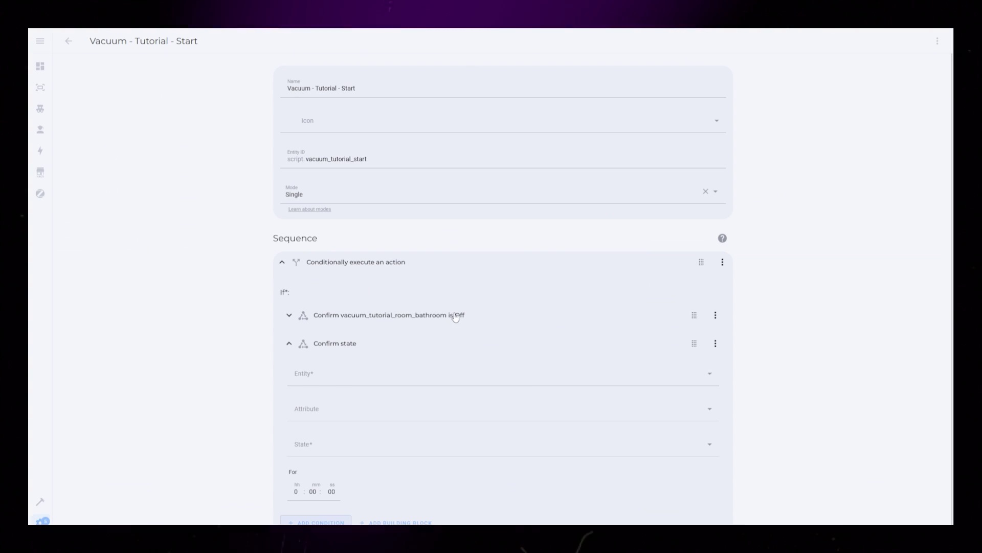
type("vacuum_tutorial_room")
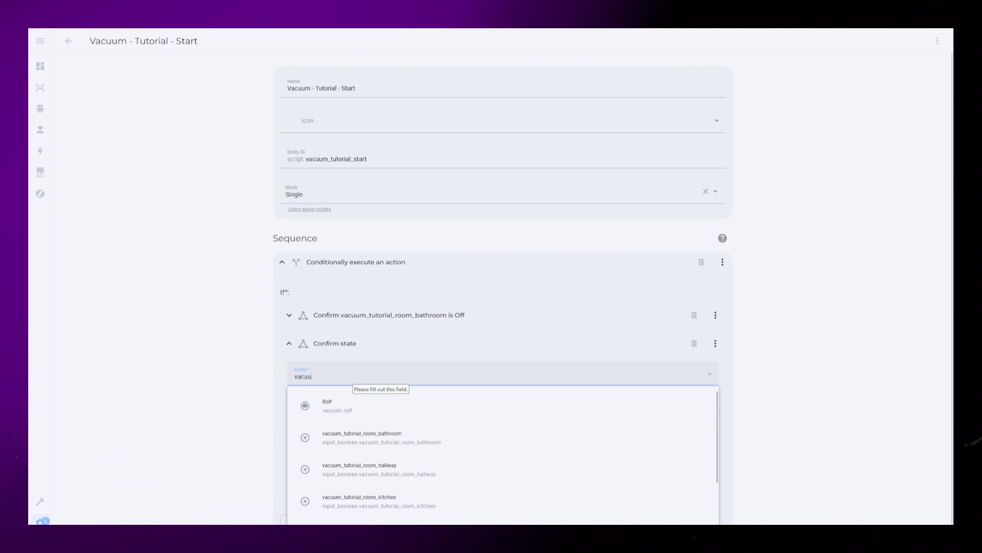
left_click(329, 441)
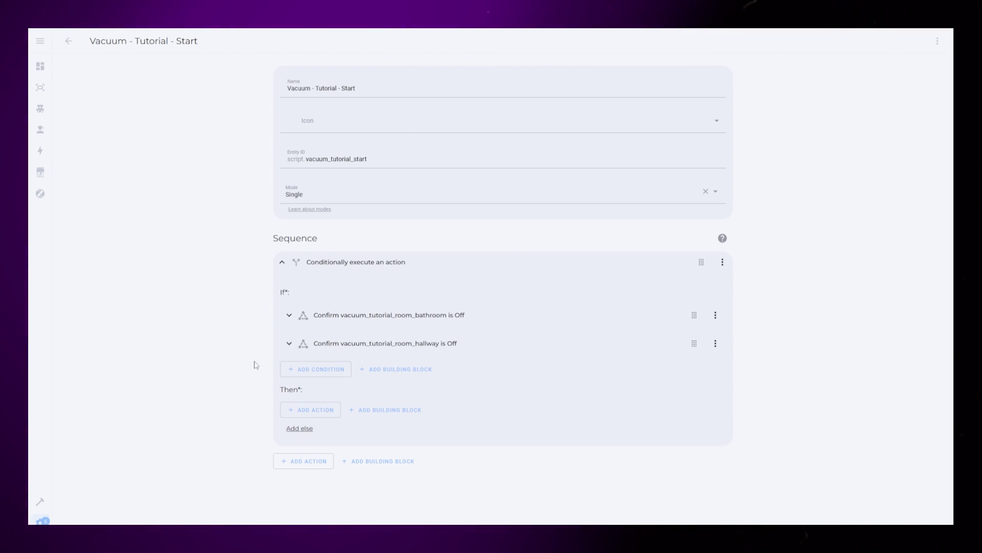
left_click(318, 368)
left_click(433, 309)
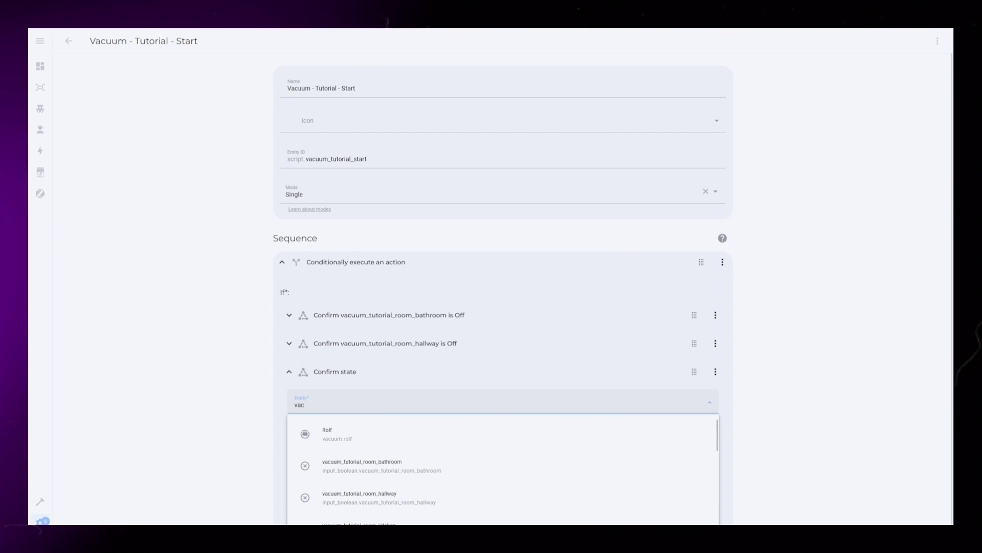
left_click(333, 495)
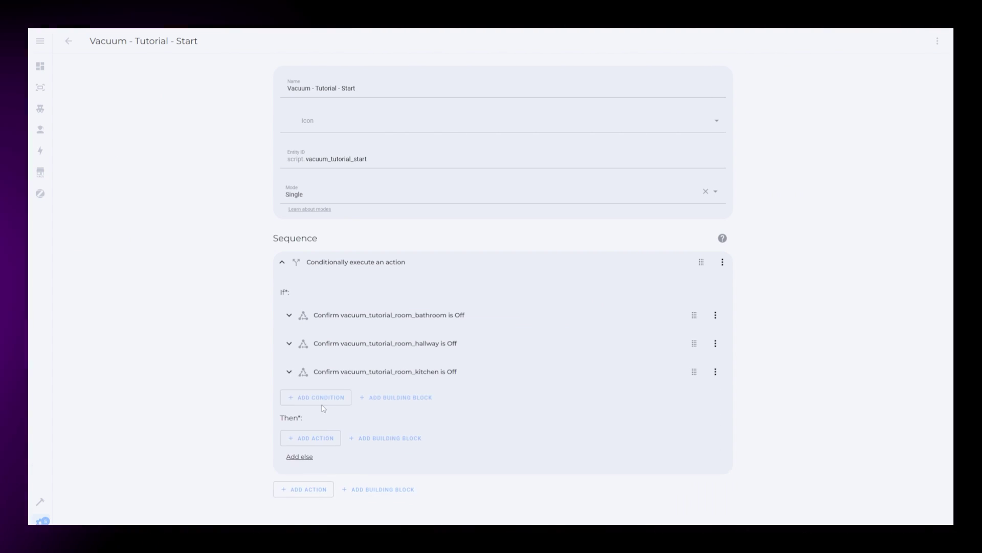
left_click(318, 397)
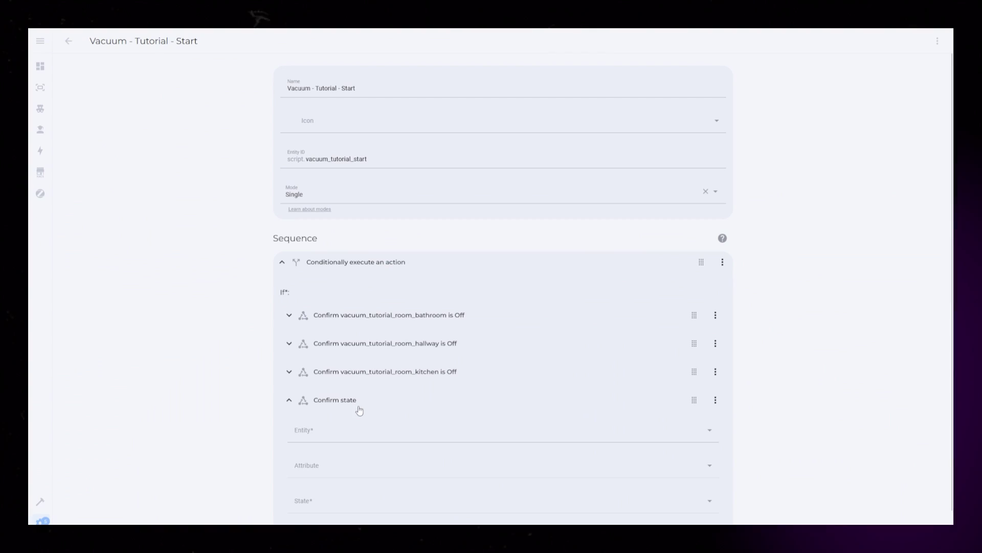
type("vacuum_tutorial_room_l")
left_click(333, 461)
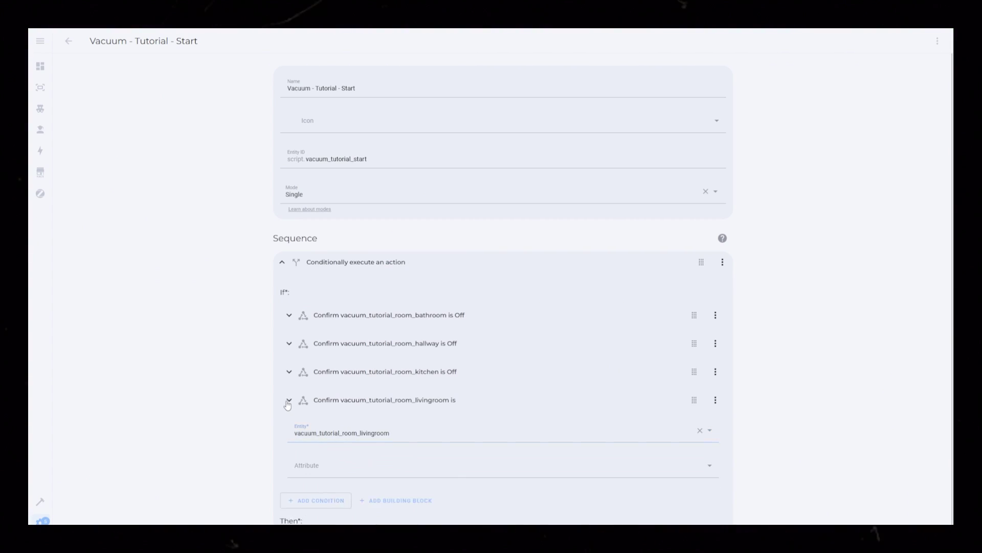
left_click(289, 400)
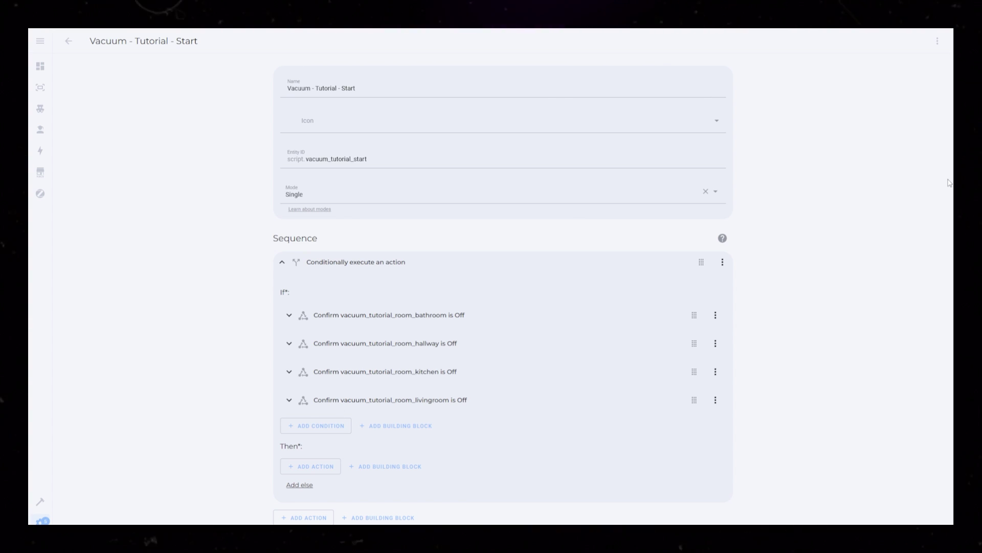
left_click(321, 467)
Run the 'Vacuum - Tutorial - All' script under Then and add a second if-then block.
type("script")
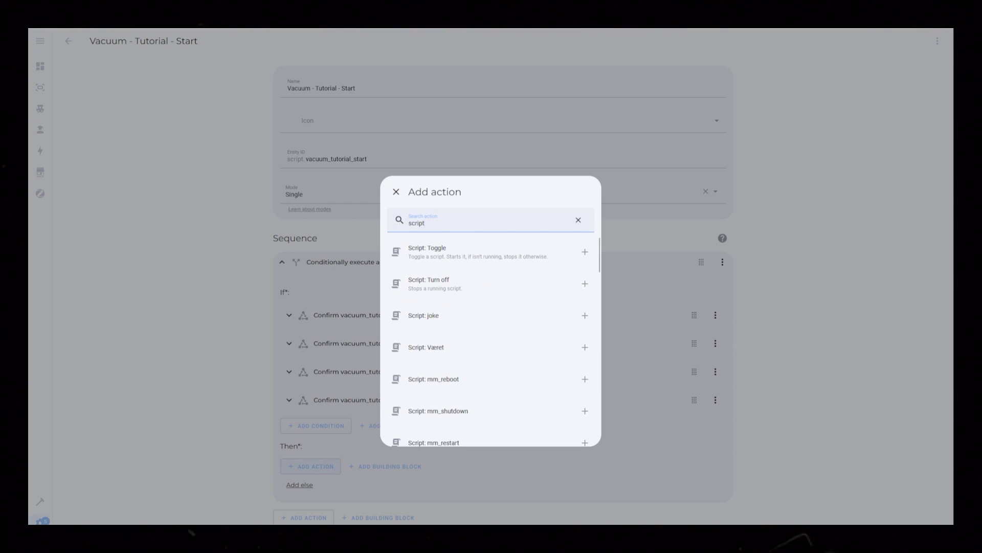
type(" vac")
left_click(435, 252)
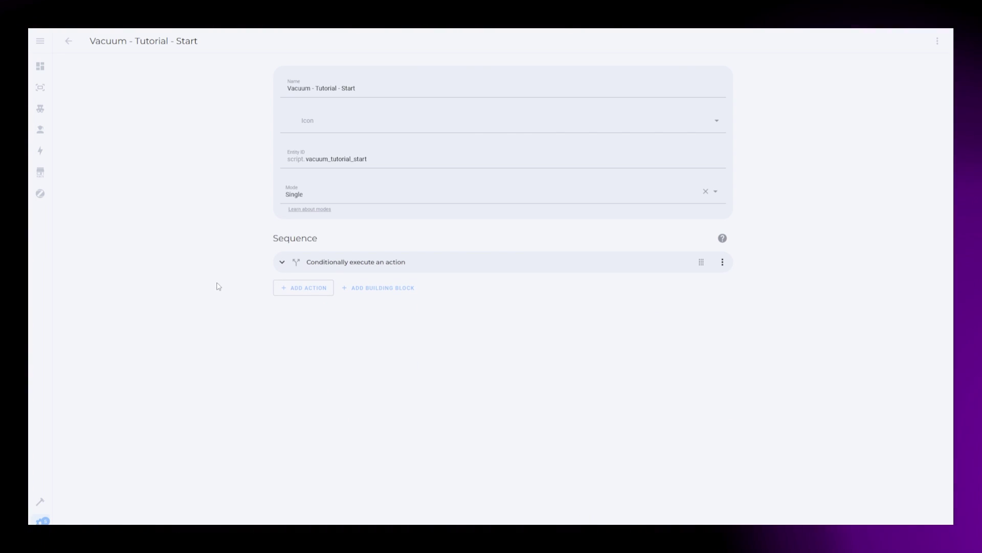
left_click(317, 288)
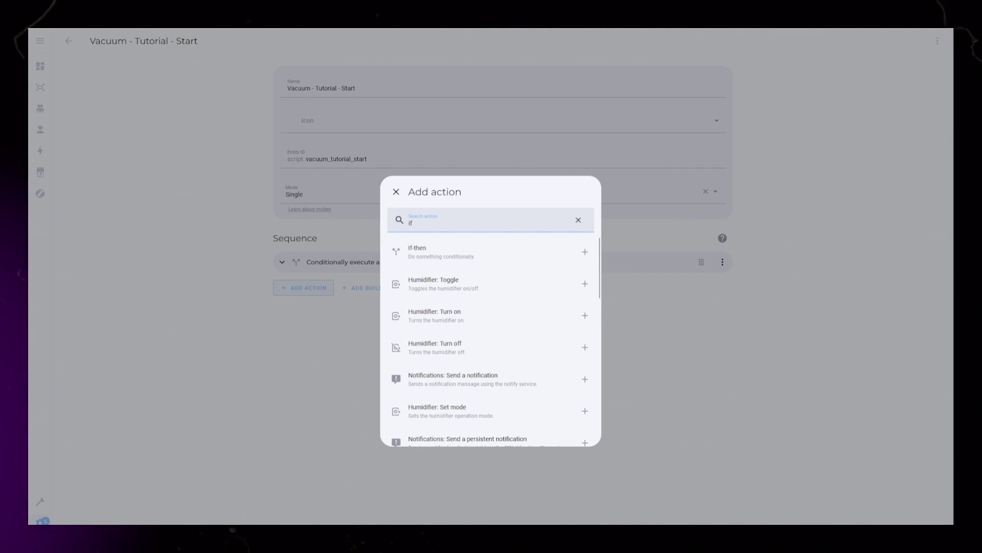
left_click(411, 249)
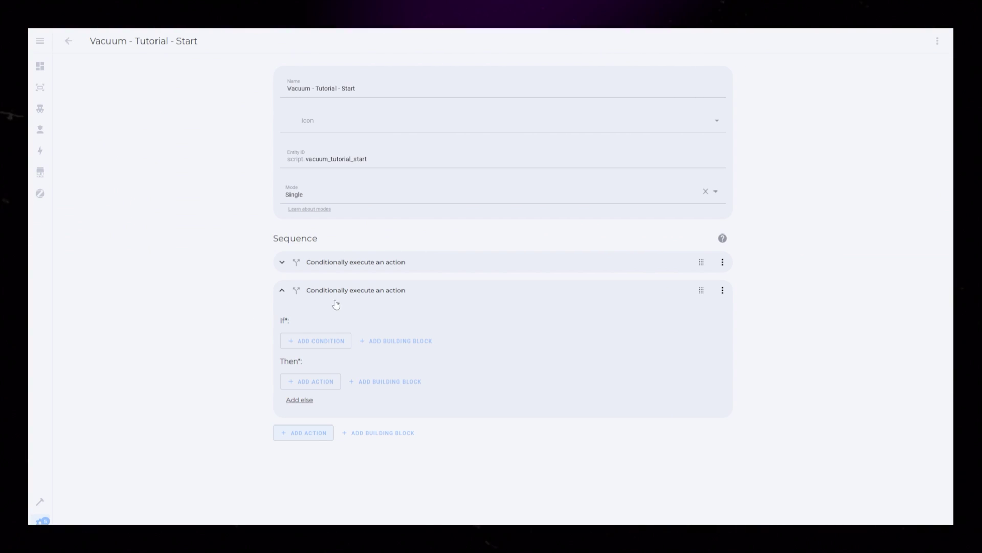
Give the second block a condition requiring the bathroom toggle to be On.
left_click(322, 340)
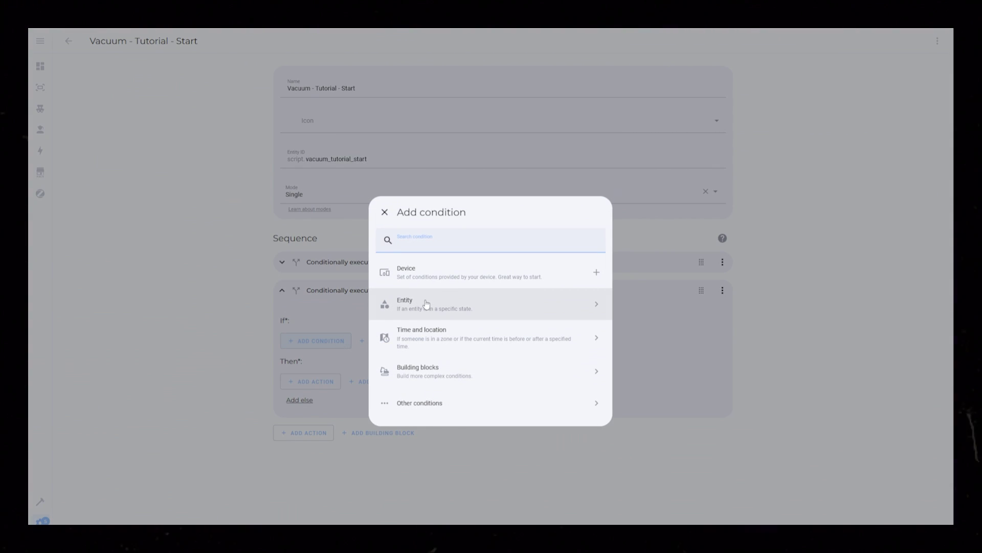
left_click(426, 303)
left_click(337, 376)
type("vacuum_t")
left_click(377, 404)
left_click(345, 447)
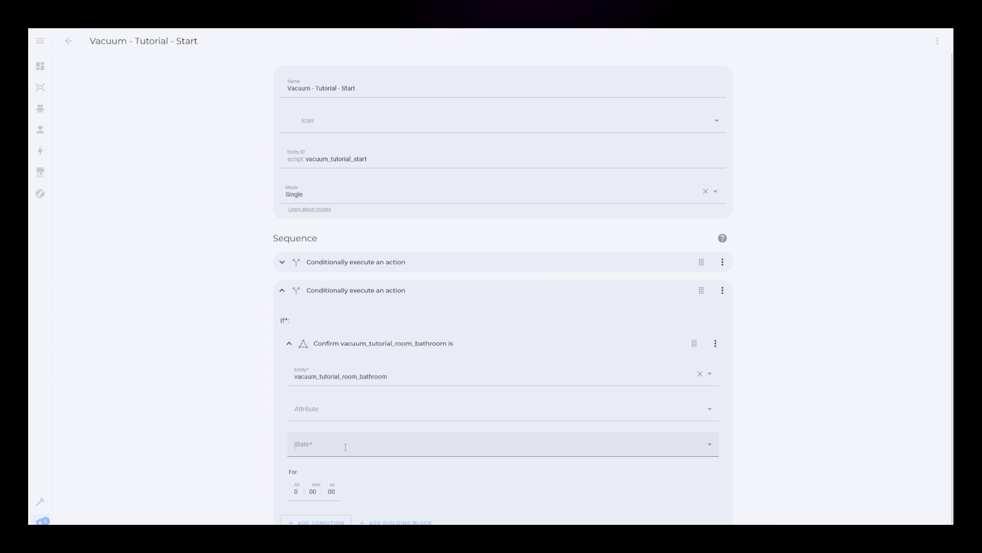
left_click(324, 478)
left_click(289, 344)
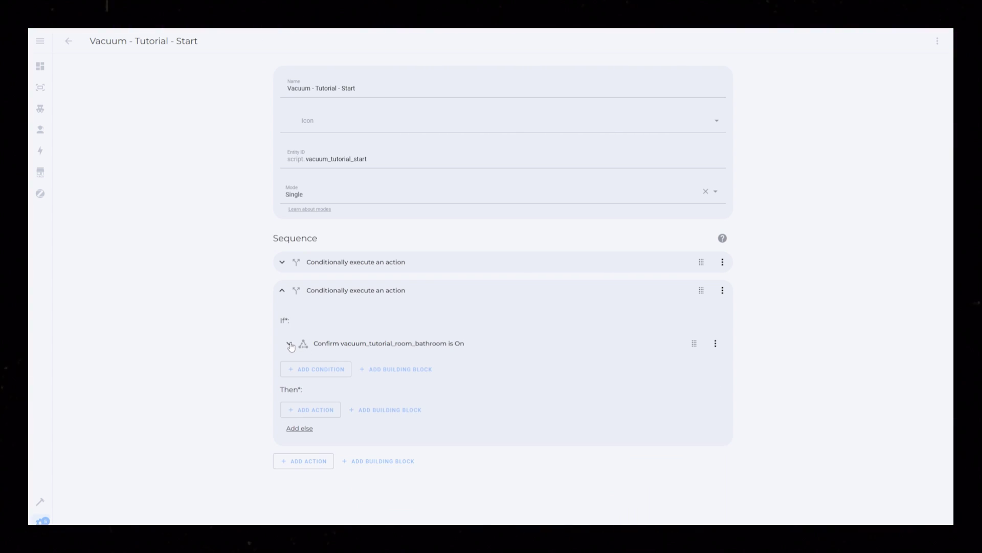
Add the 'Vacuum - Tutorial - Room - Bathroom' script as its Then action.
left_click(308, 408)
type("scri")
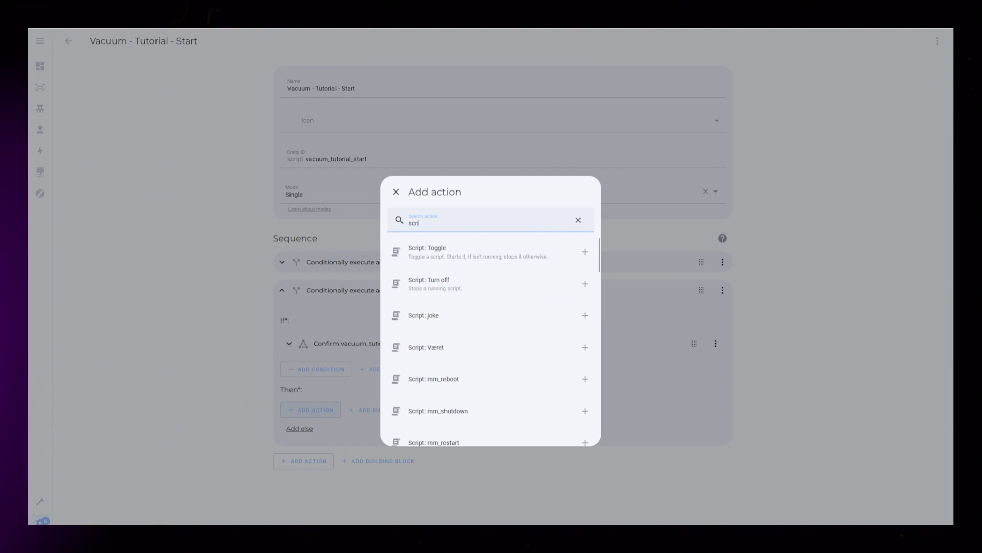
type("pt vacuu")
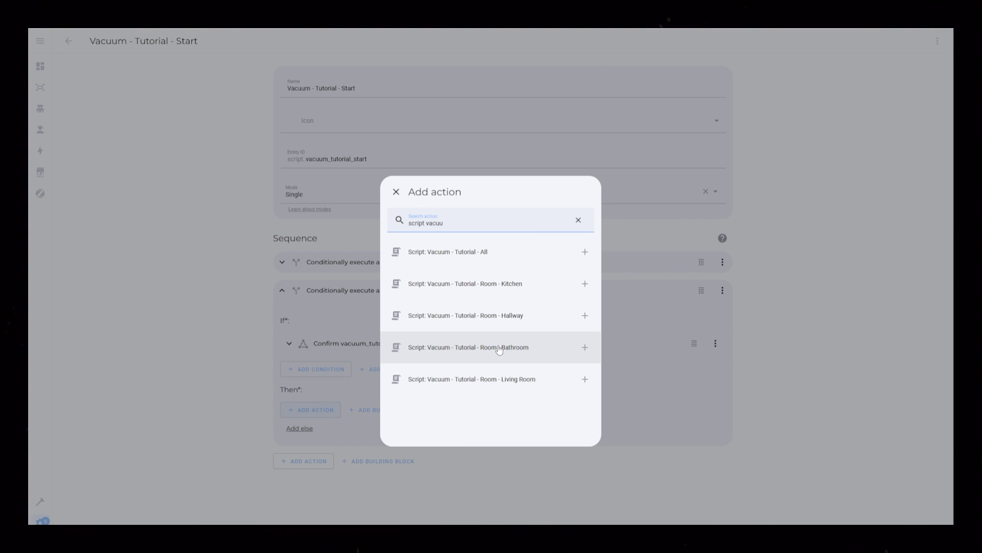
left_click(490, 348)
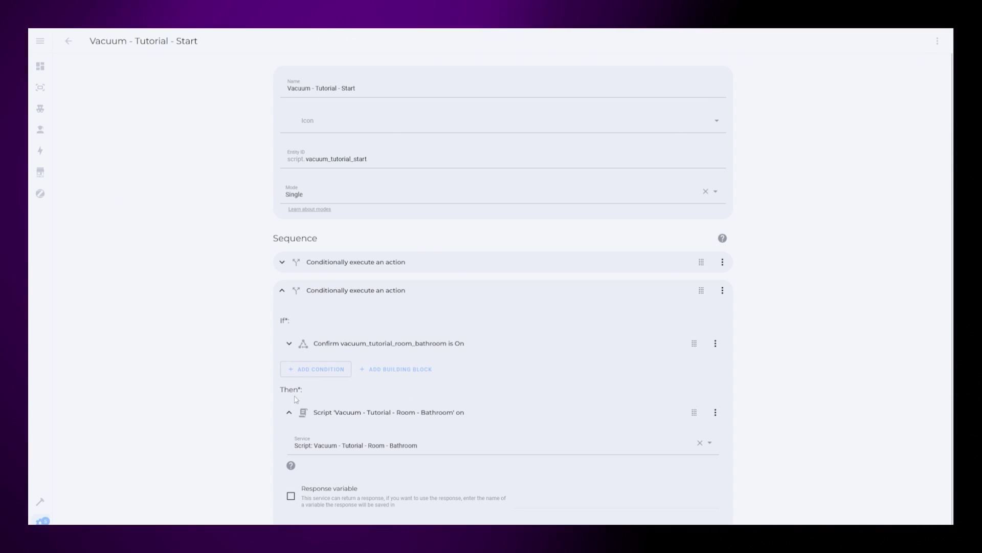
left_click(290, 412)
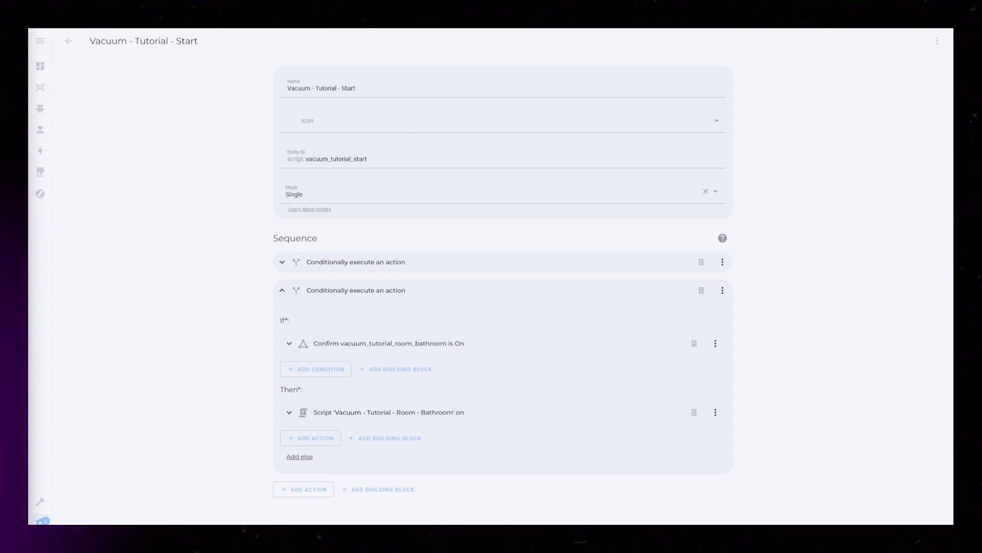
Add a Wait for template step with {{ is_state('vacuum.rolf', 'returning') }}.
left_click(321, 440)
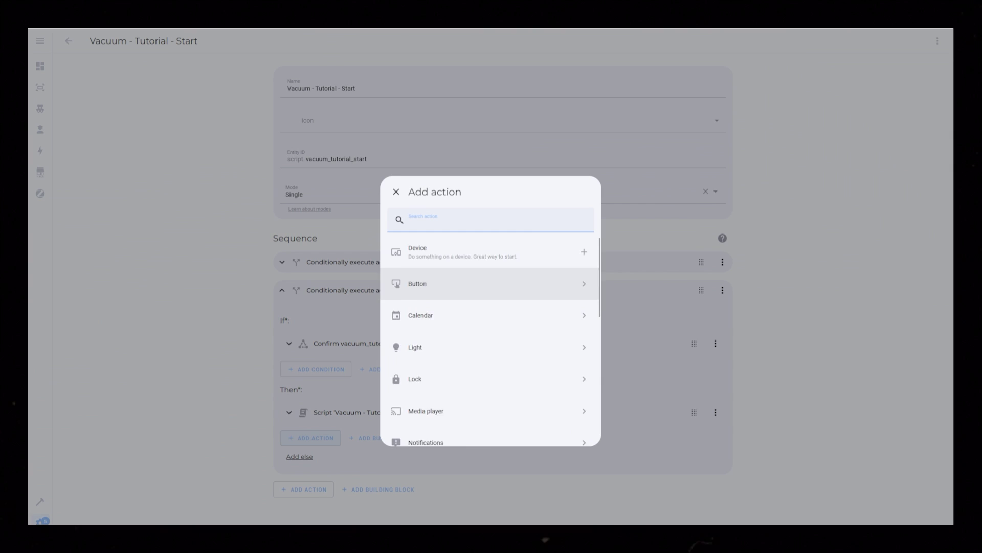
type("wait")
left_click(476, 287)
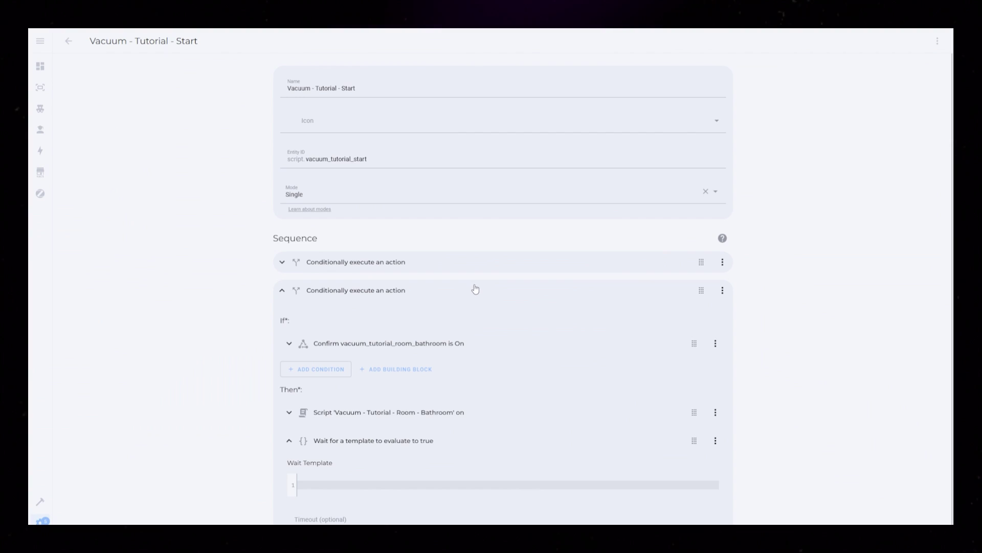
type("{{")
scroll(229, 447, "down", 1)
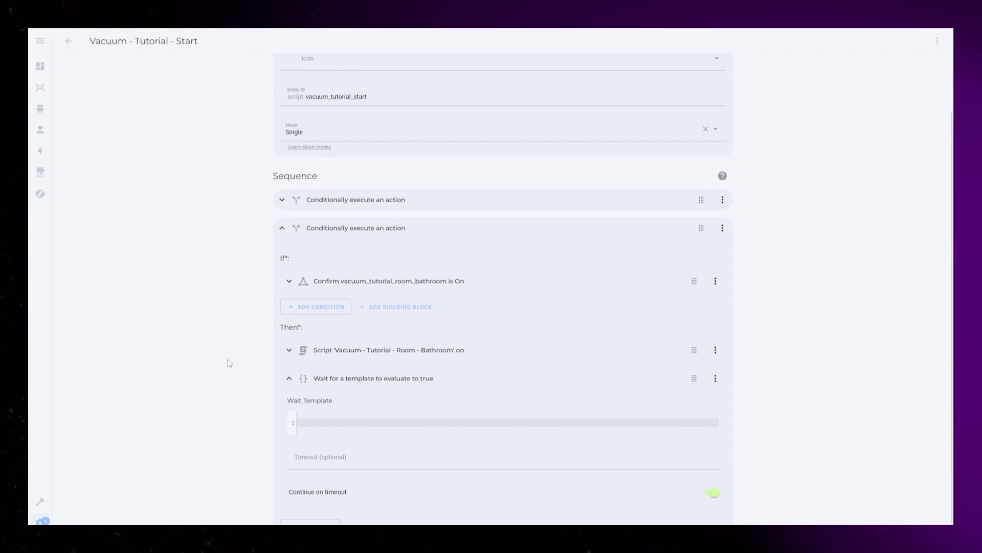
type("is_sta")
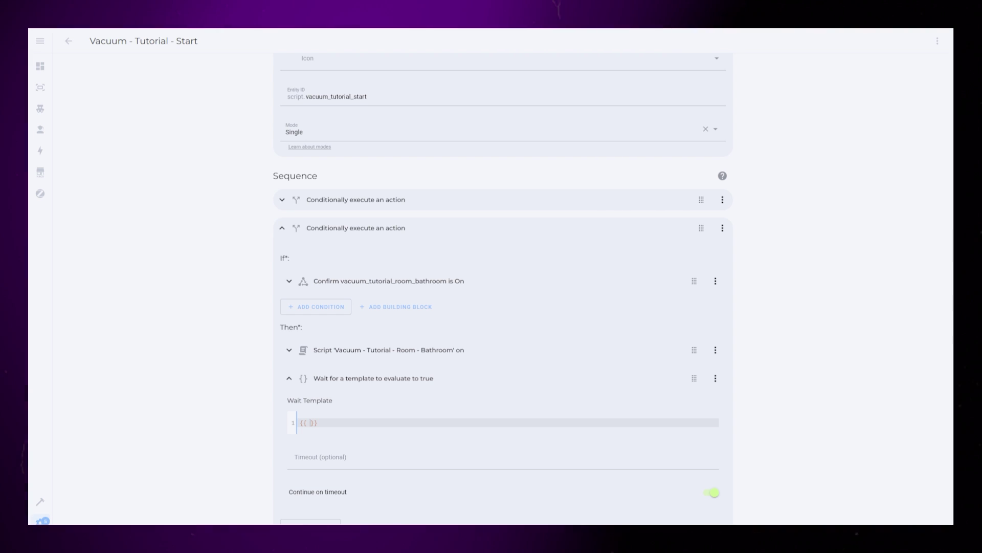
type("te() ")
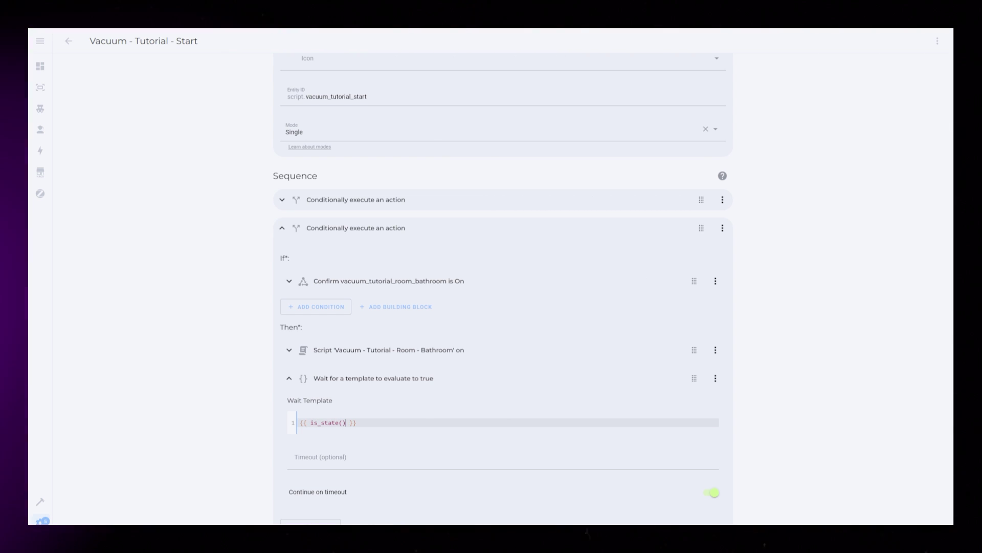
type("'")
type("vacuum.rol")
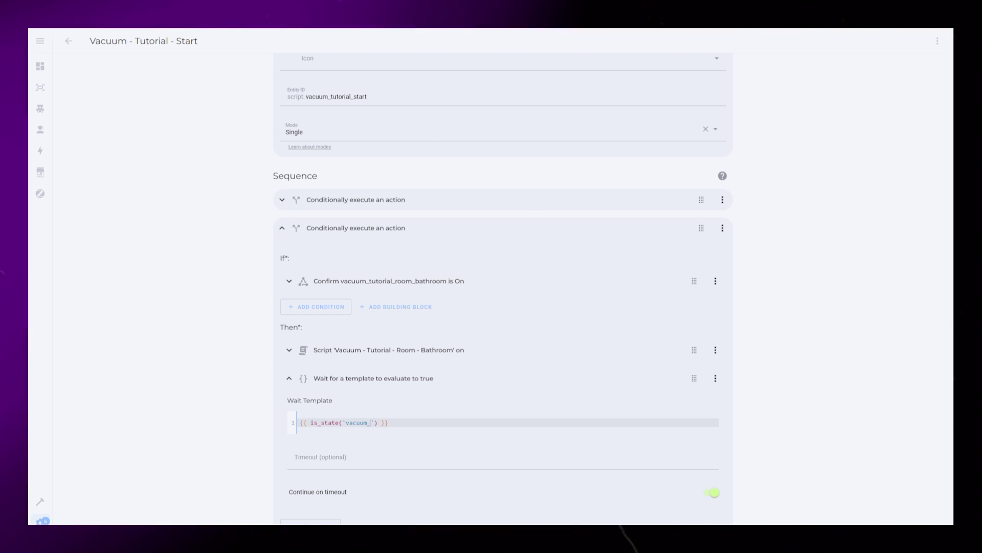
key("Return")
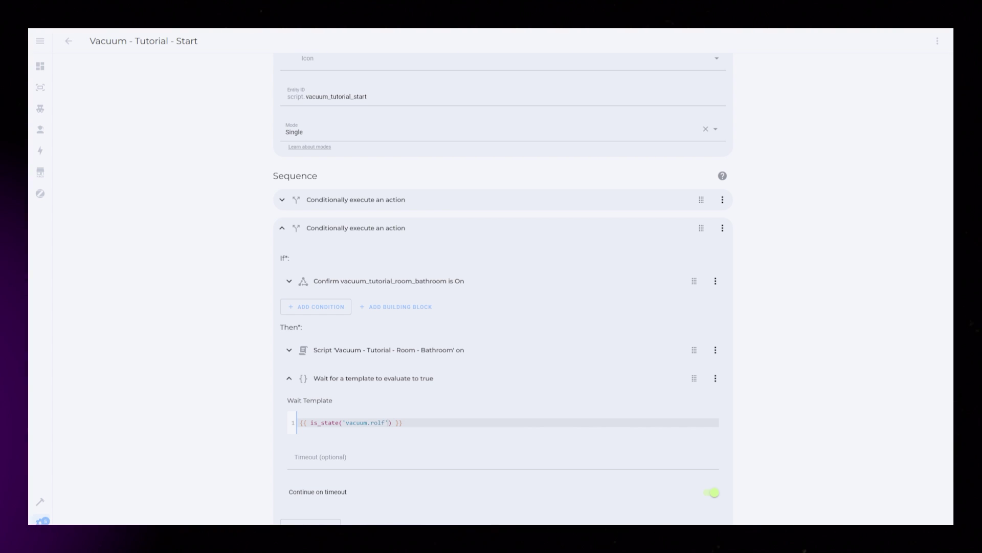
type(", 'returning")
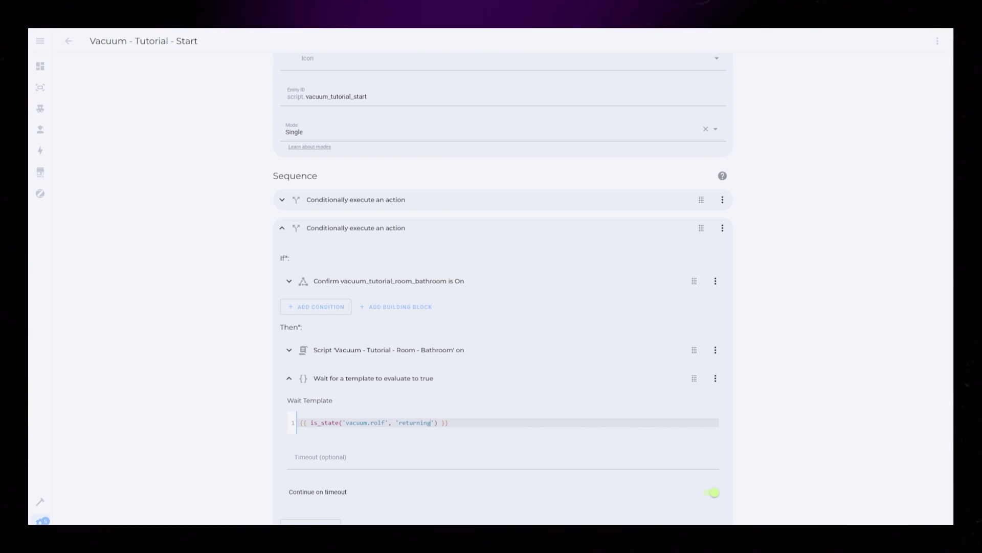
Duplicate the bathroom block and expand the copy's script action to change its room.
left_click(289, 378)
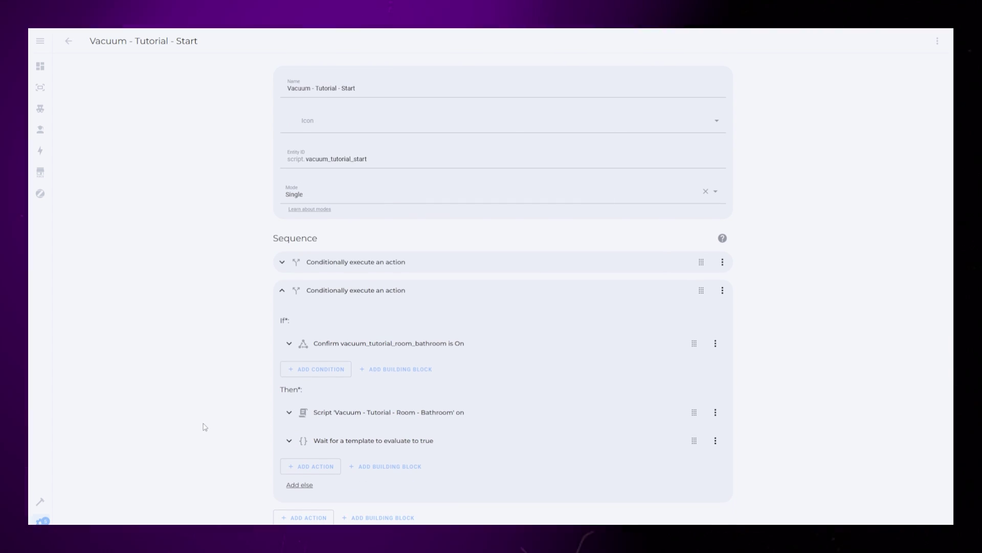
left_click(287, 296)
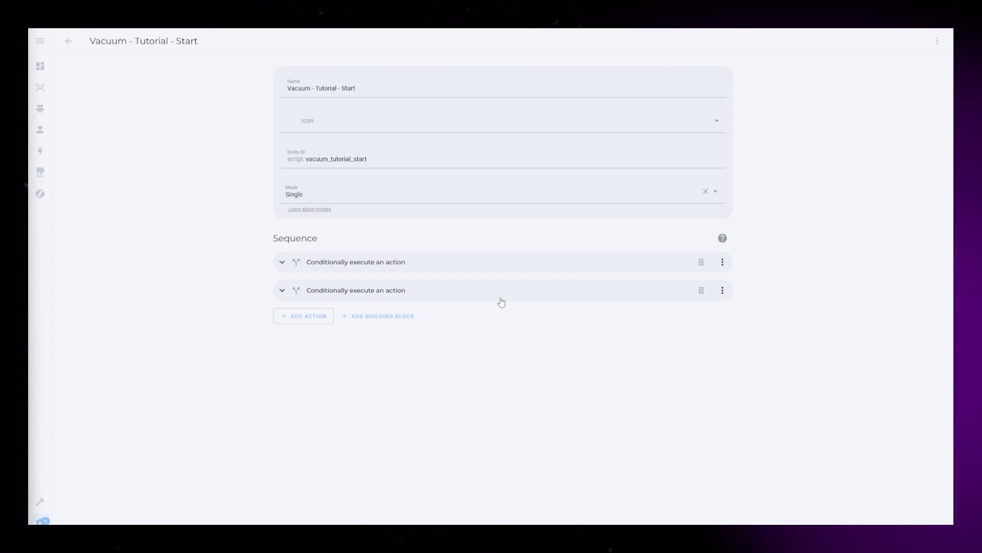
left_click(724, 293)
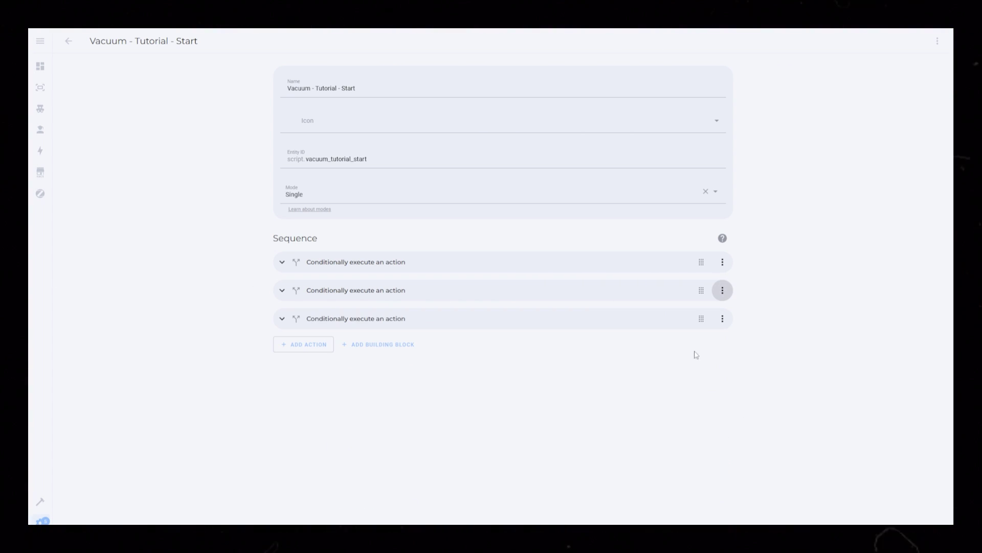
left_click(281, 318)
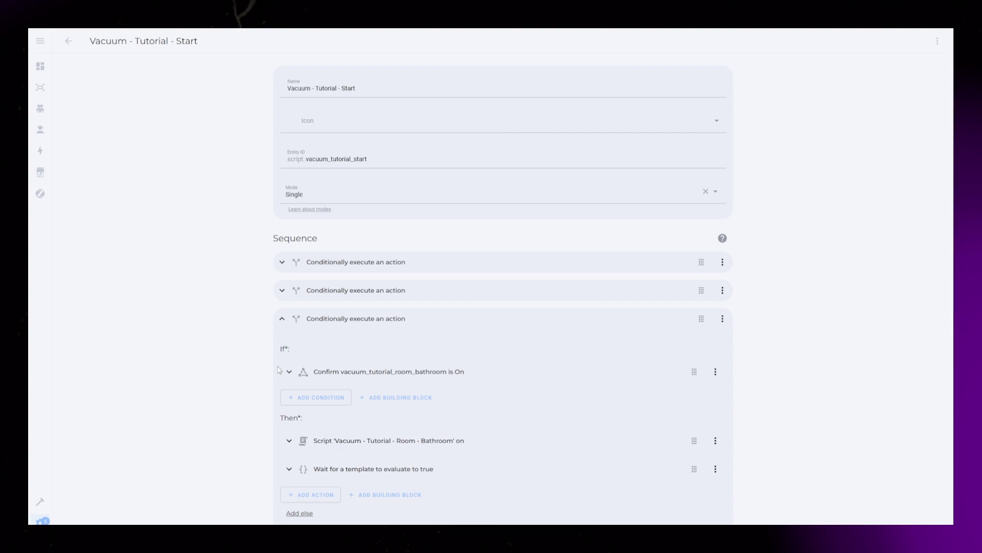
left_click(391, 440)
scroll(392, 441, "down", 1)
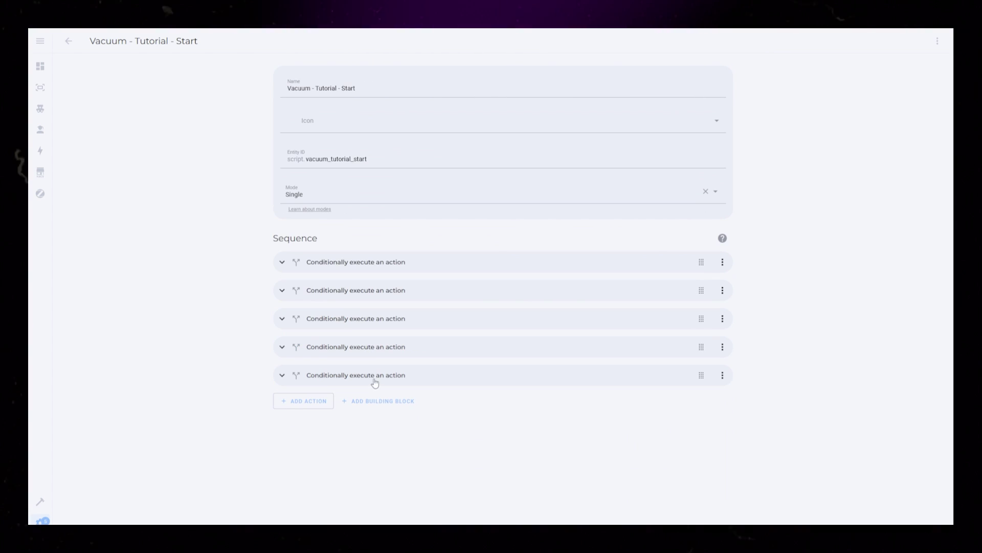
Rename the conditional blocks If None, If Bathroom, If Living Room, If Hallway and If Kitchen.
right_click(371, 384)
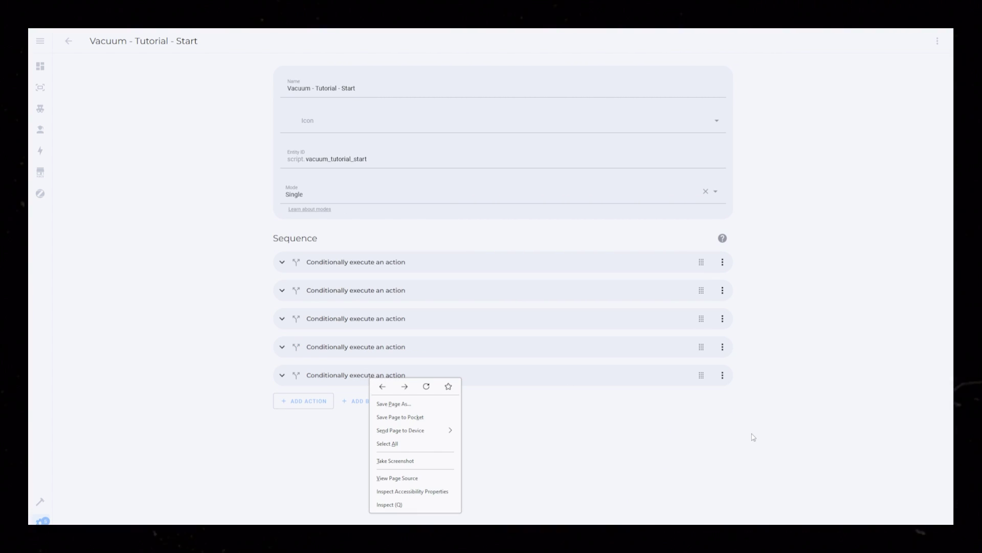
left_click(723, 375)
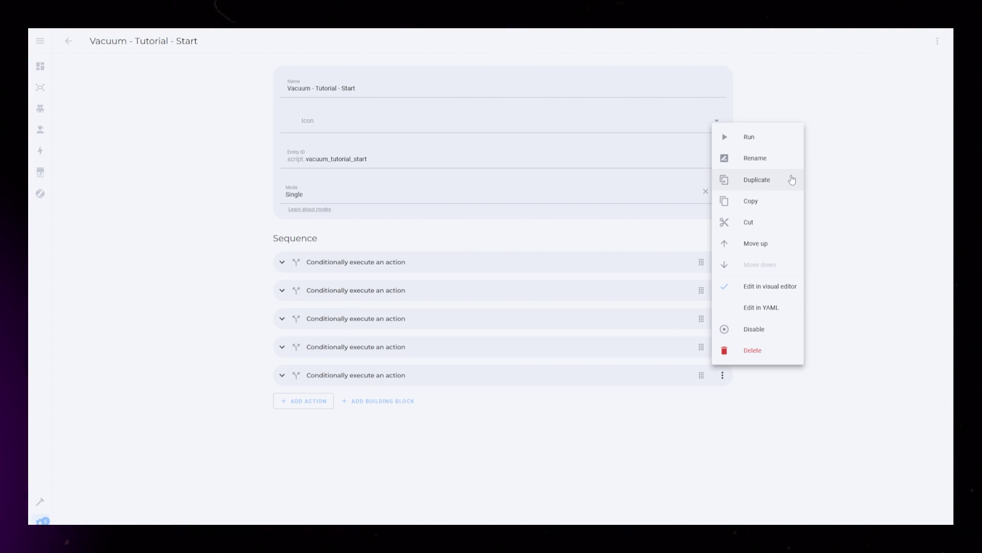
left_click(769, 158)
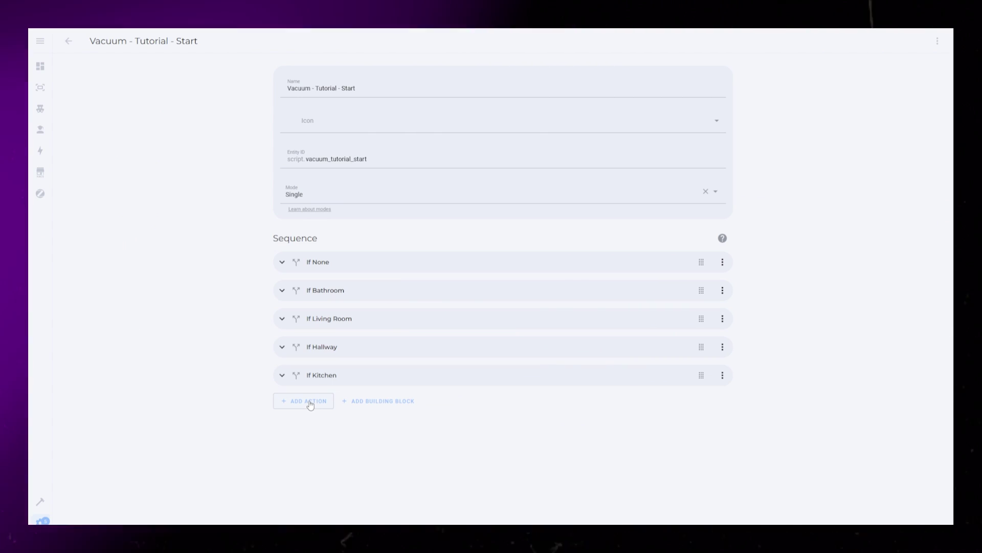
Add an Input boolean: Turn off action targeting the bathroom, hallway, kitchen and living room booleans.
left_click(309, 403)
type("input bool")
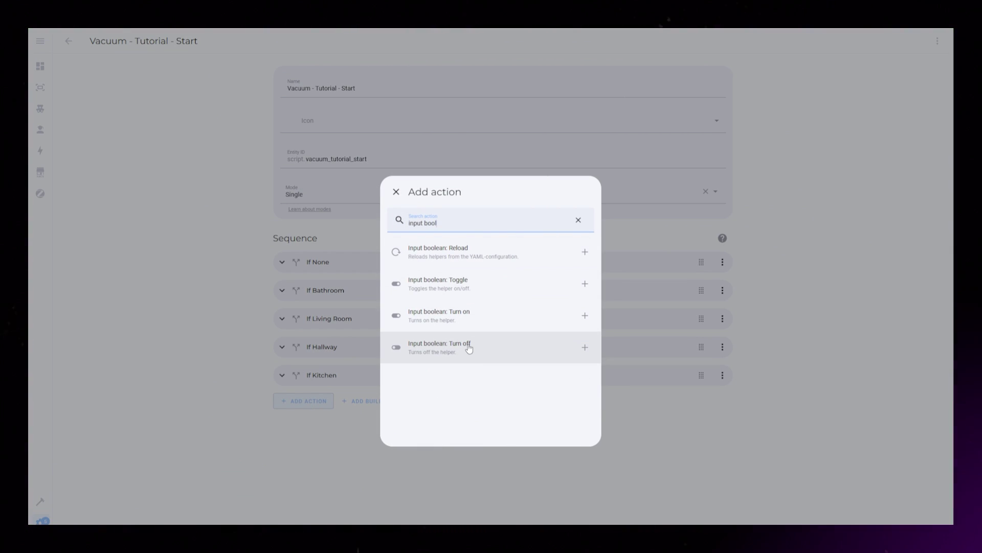
left_click(468, 346)
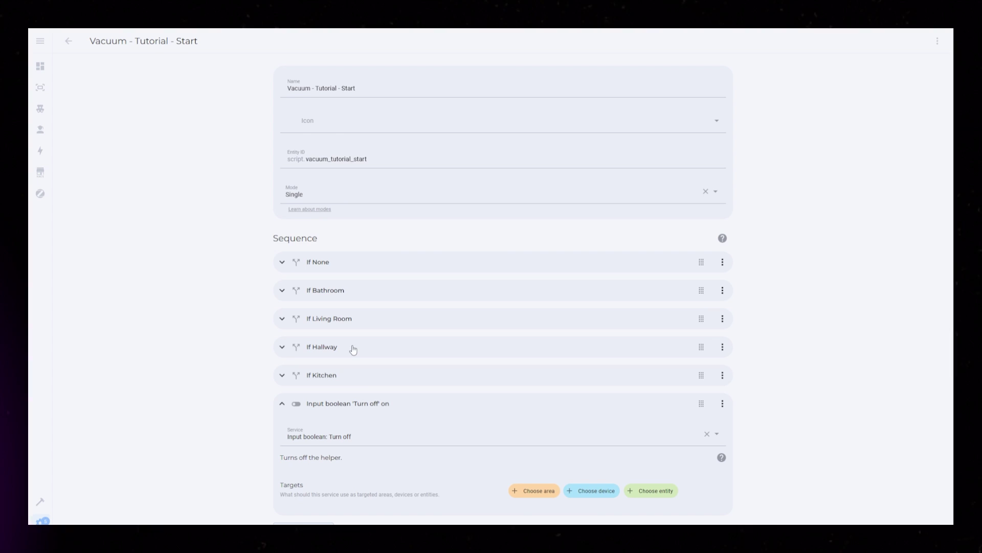
scroll(634, 456, "down", 2)
left_click(664, 426)
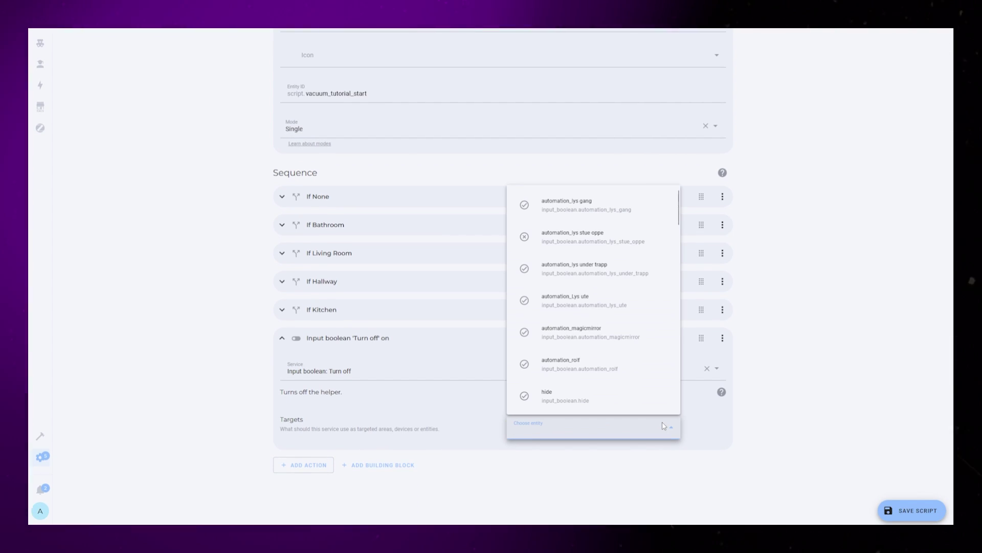
type("vacuu")
left_click(581, 300)
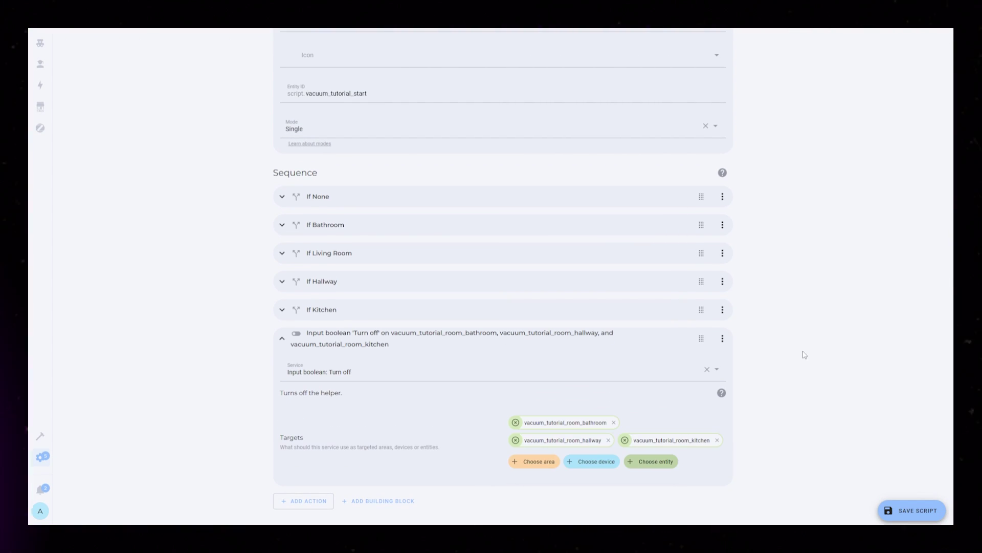
left_click(650, 463)
left_click(537, 259)
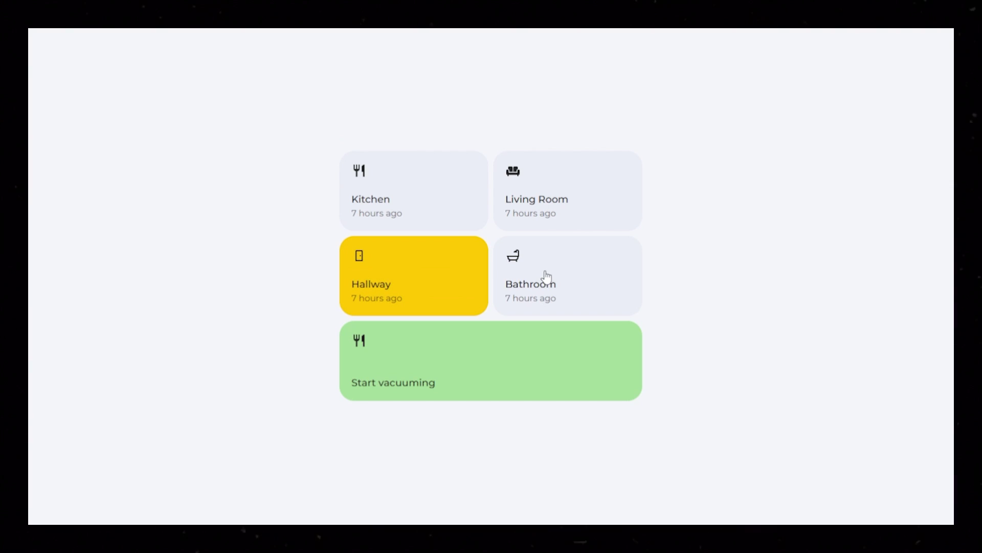
On the dashboard, deselect Living Room, select Kitchen alongside Hallway, and start vacuuming.
left_click(540, 215)
left_click(548, 205)
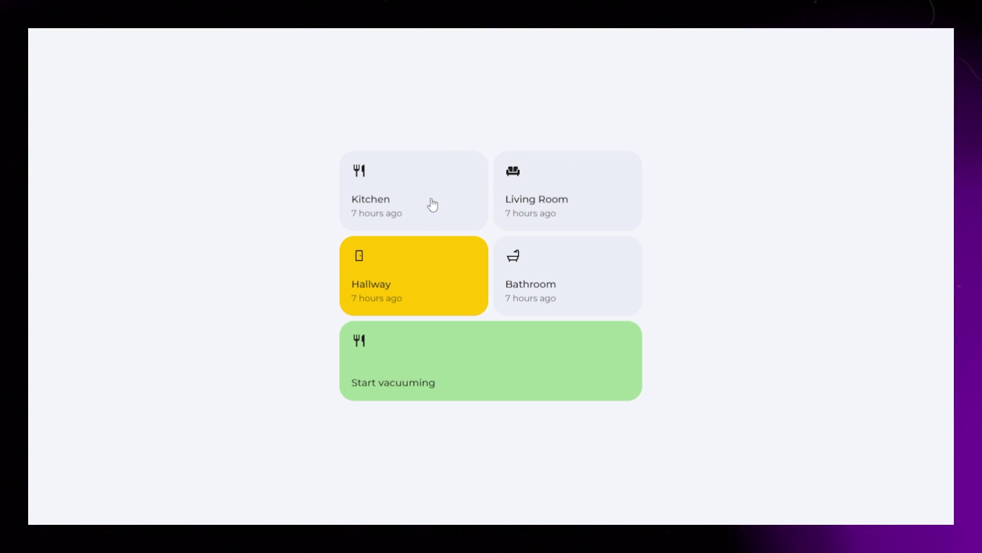
left_click(430, 204)
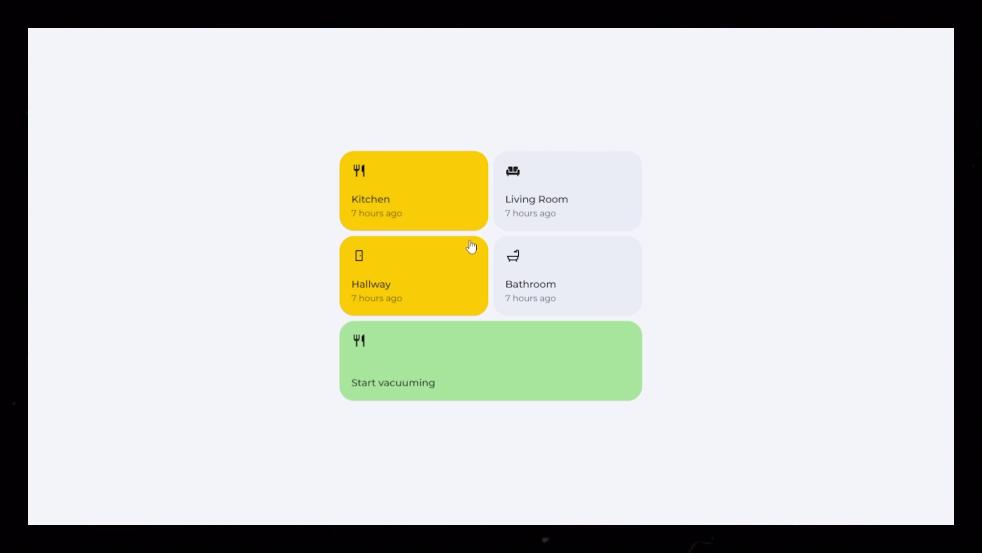
left_click(417, 373)
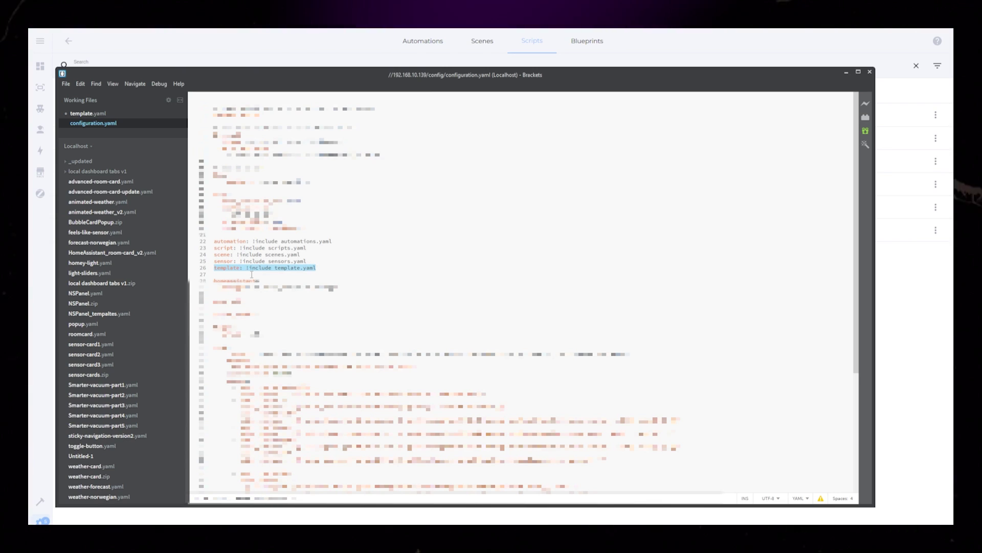
In template.yaml, start the 'Vacuum Time Ago' sensor with unique_id vacuum_ago, state ok and attributes.
left_click(73, 114)
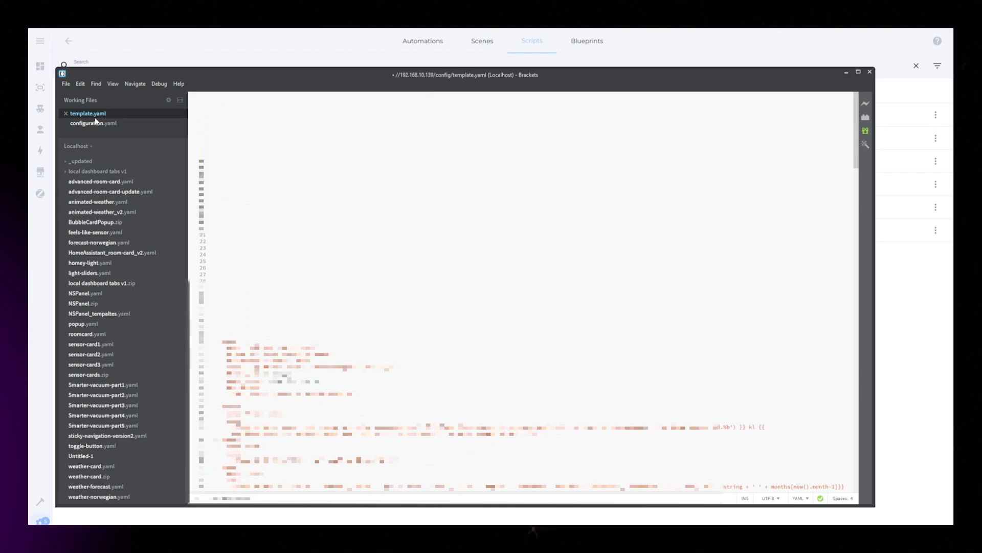
type("um Time Ago\"")
key("Return")
type("unique_id: \"vacuum_ago\"")
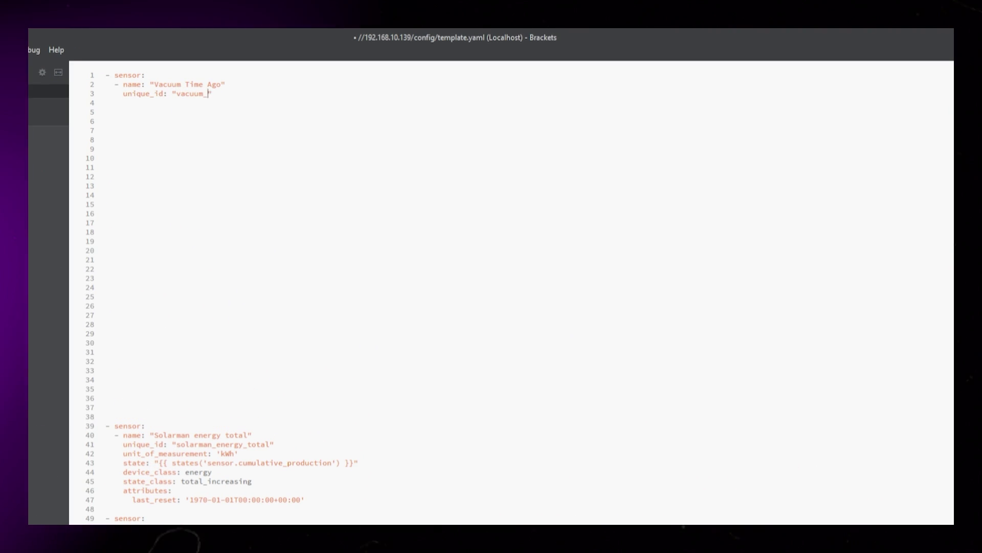
key("Return")
type("state: ok")
key("Return")
type("attributes:")
Add livingroom, bathroom and hallway attributes, with livingroom's state_attr 'last_triggered' relative_time template.
key("Return")
type("livingroom: >")
key("Return")
type("bathroom: >")
key("Return")
type("hallway: >")
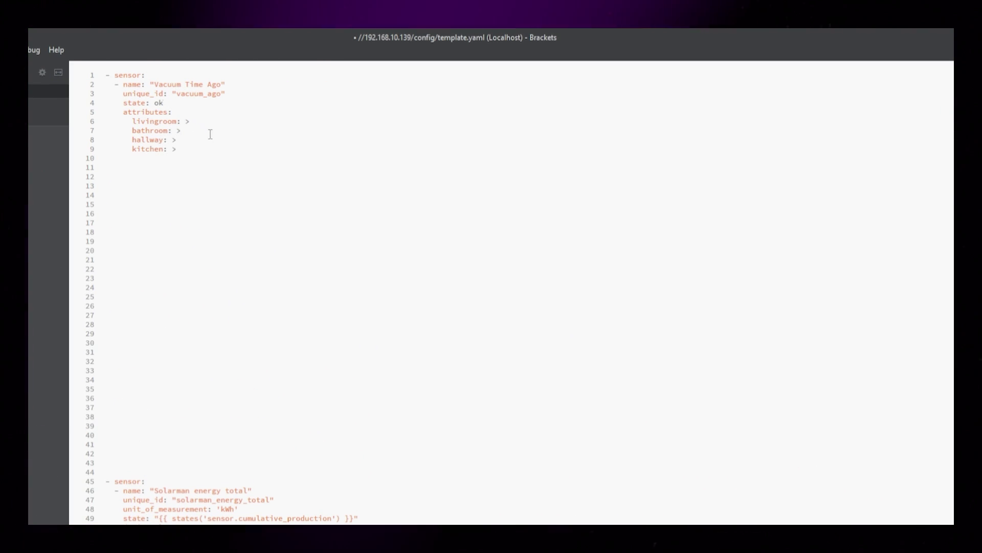
left_click(193, 122)
key("Return")
type("{{ state_attr('') }}")
type("script.vacuum")
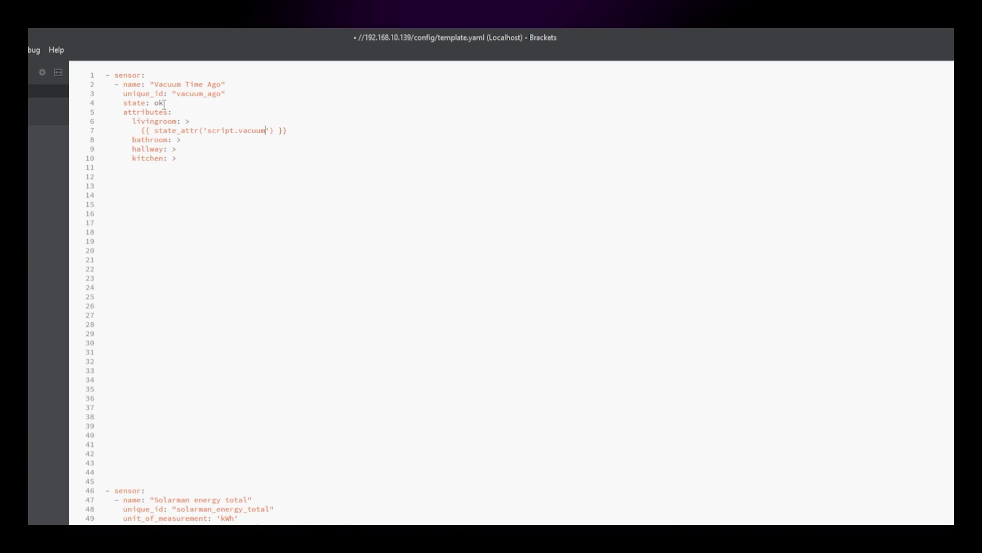
type("_tutorial_room_livingroom', 'last_triggered') | relative")
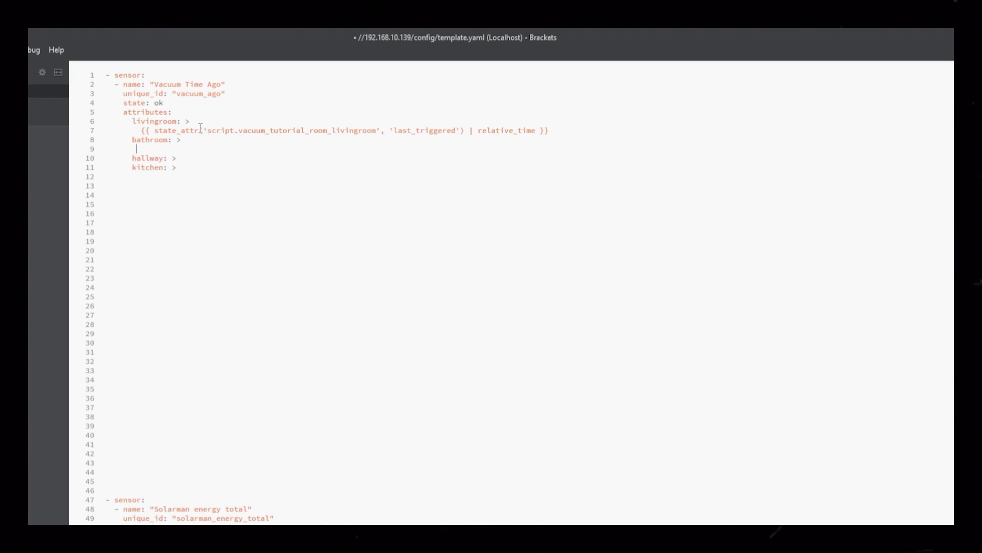
Copy the livingroom template to the other rooms, renaming the script to hallway and kitchen.
left_click(344, 159)
key("Return")
key("ctrl+v")
key("Down")
key("Return")
key("ctrl+v")
double_click(376, 167)
type("hallway")
double_click(358, 186)
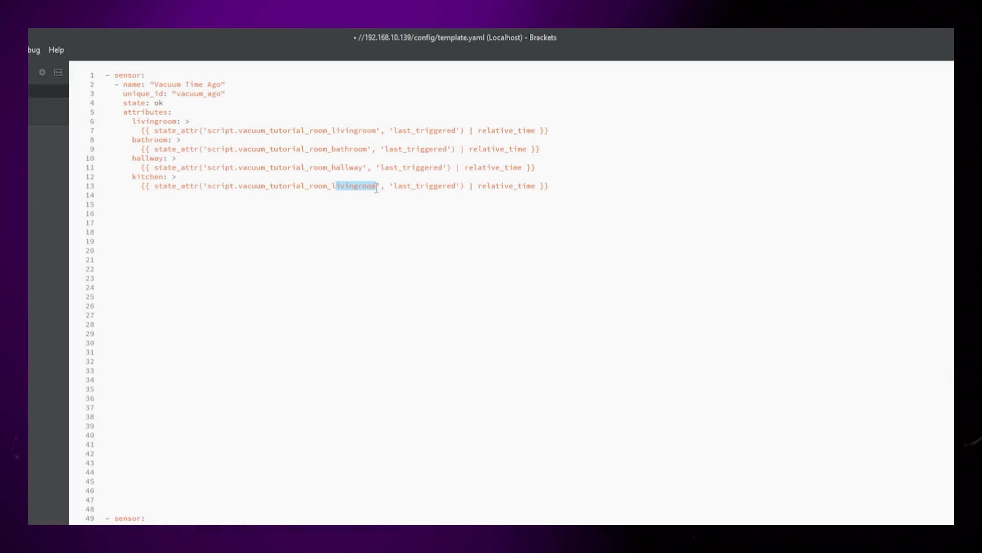
type("kitchen")
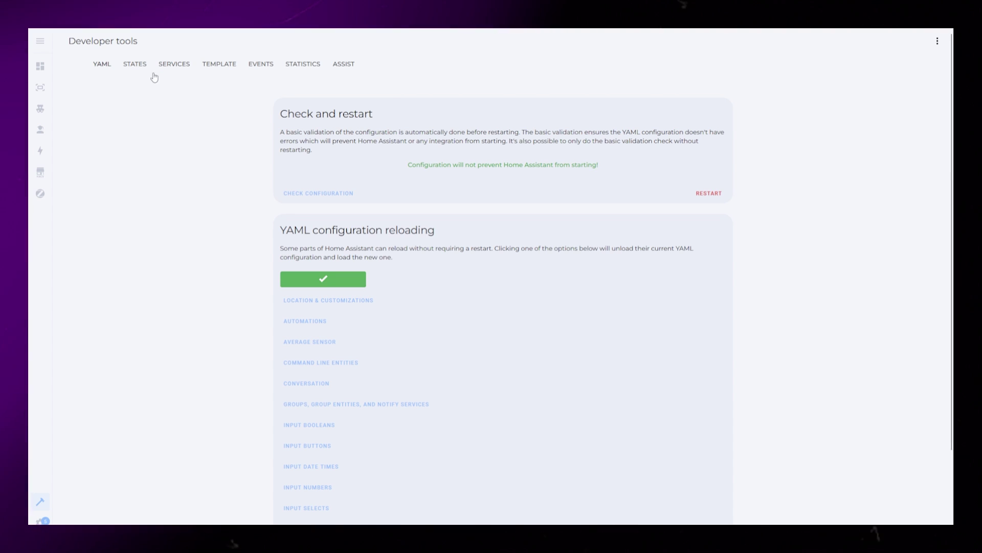
Go to the States view to check the Vacuum Time Ago sensor's values.
left_click(135, 64)
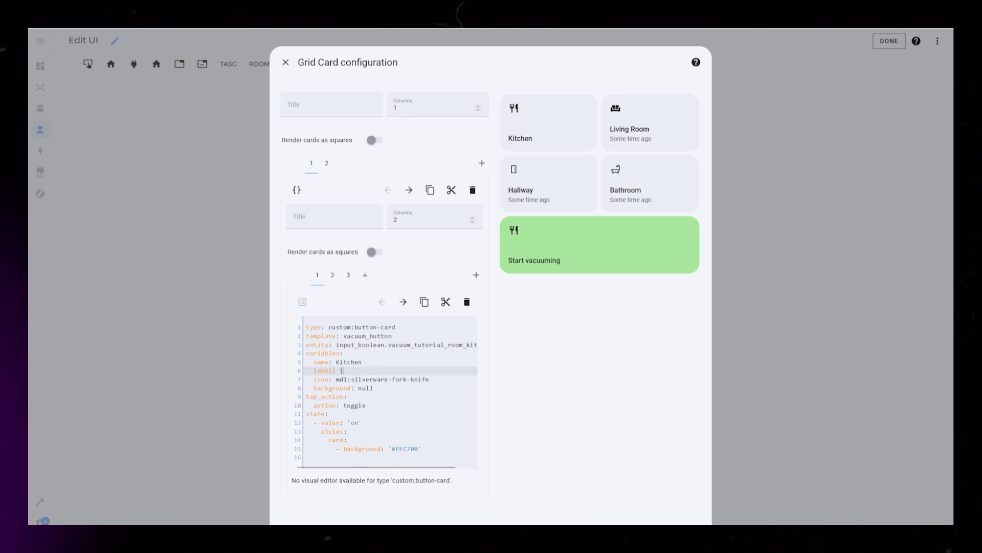
Set Kitchen's label to [[[ return states['sensor.vacuum_time_ago'].attributes.kitchen + ' ago' ]]].
key("Tab")
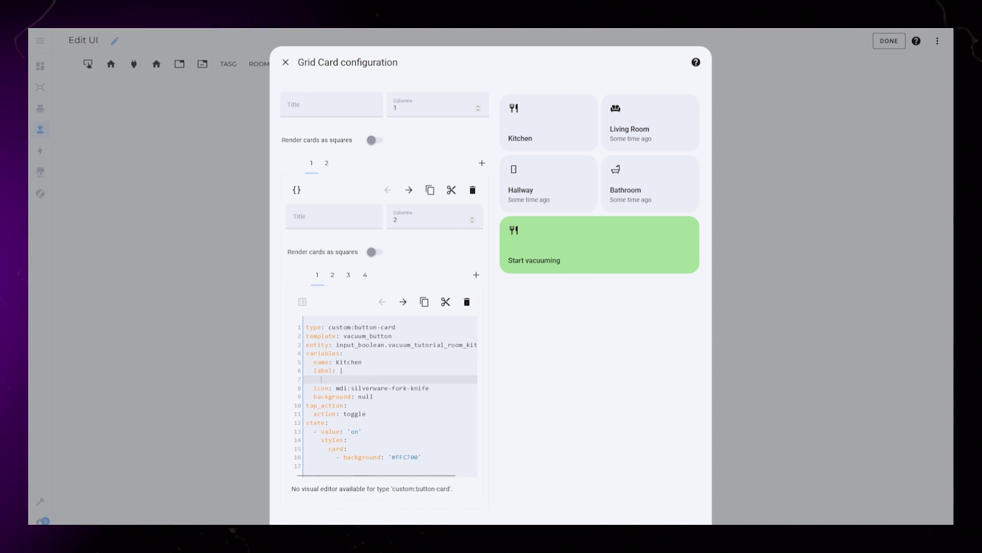
type("[[[")
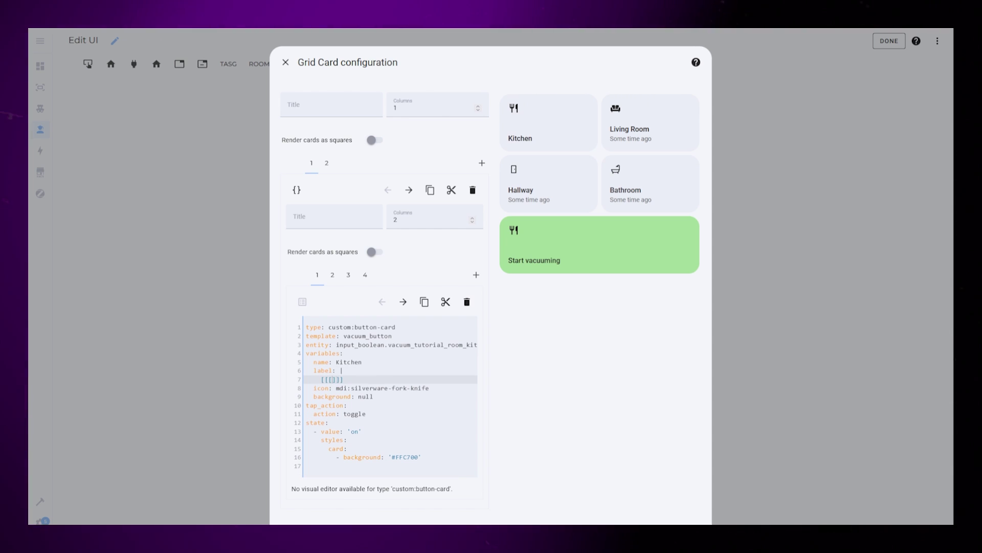
left_click(338, 63)
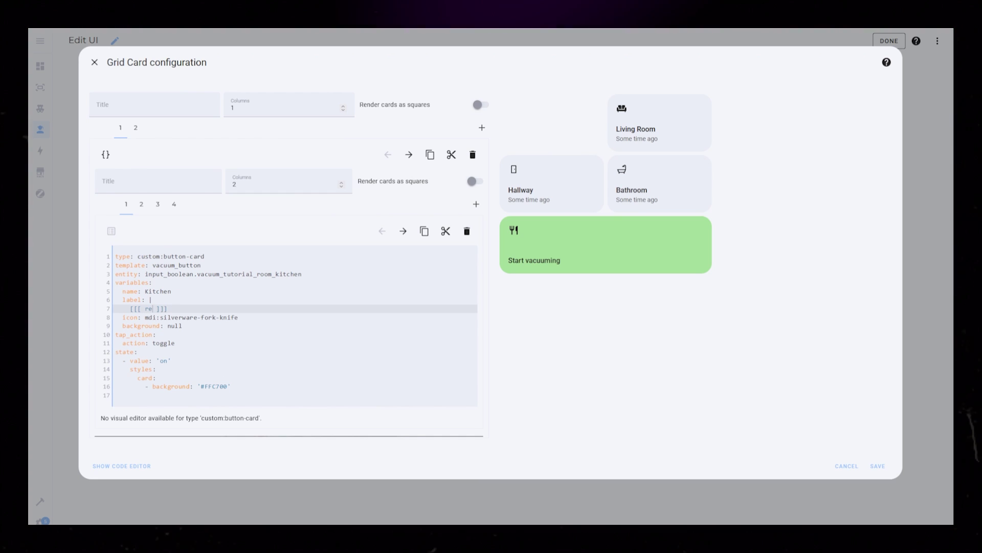
type("return states")
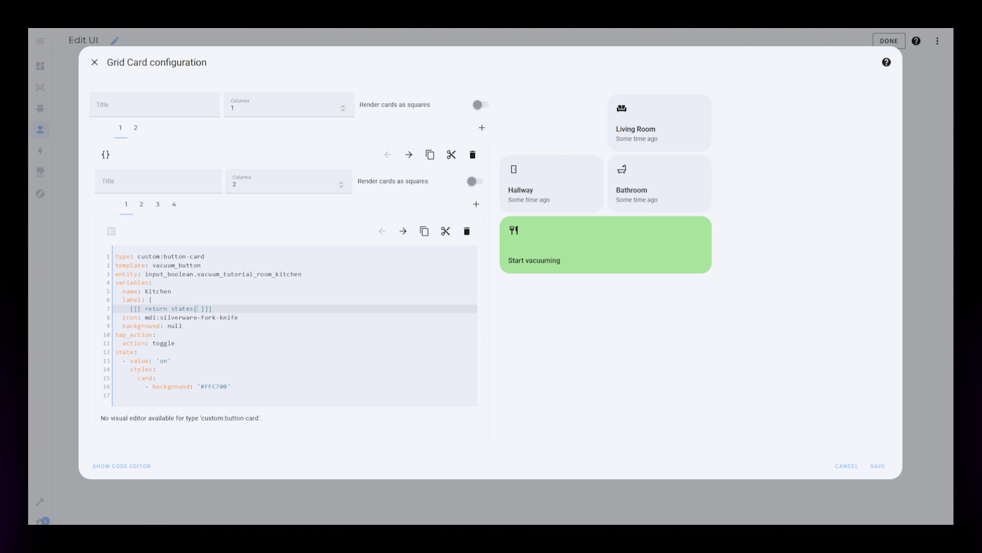
type("[")
type("'sensor.vacuum_time_ago'")
type(".attributes.")
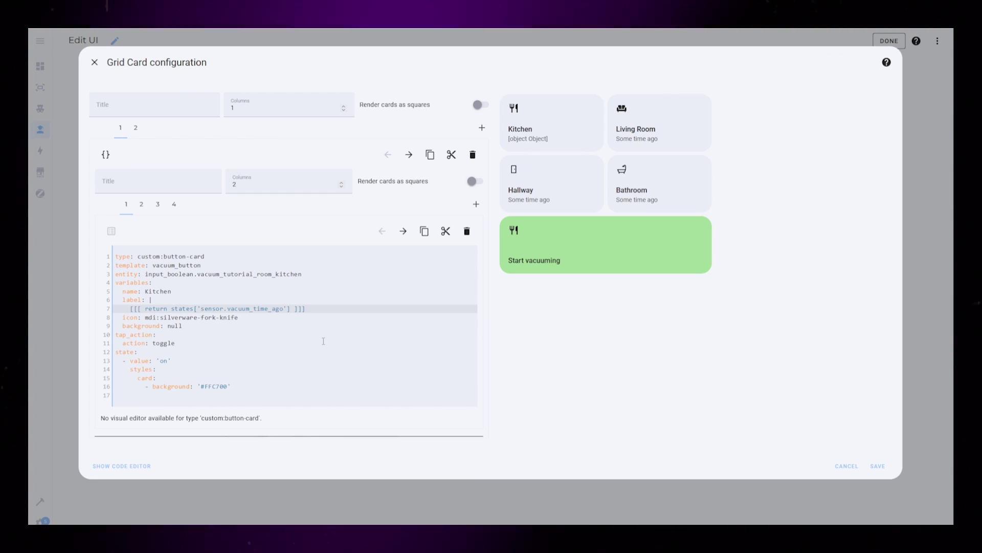
type("kitchen + '")
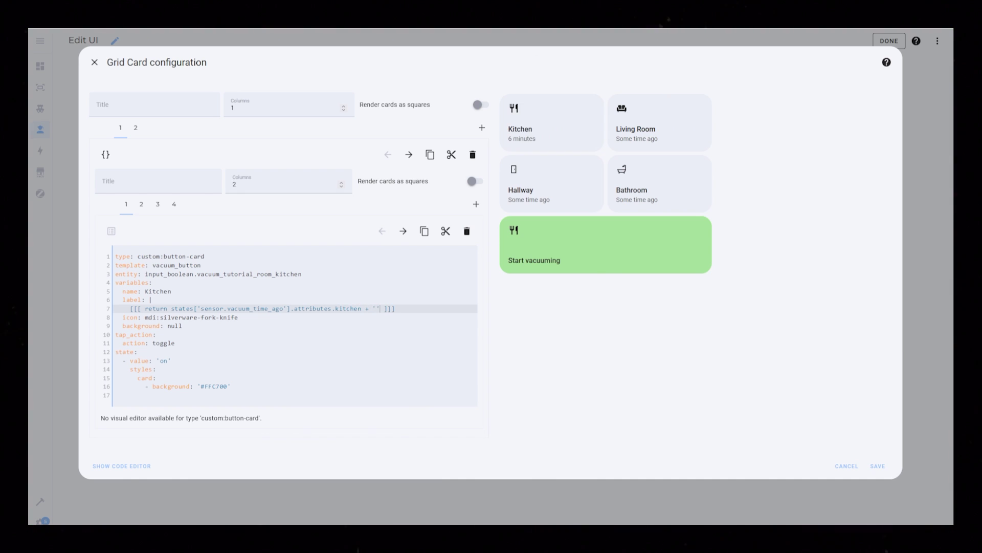
type("ago")
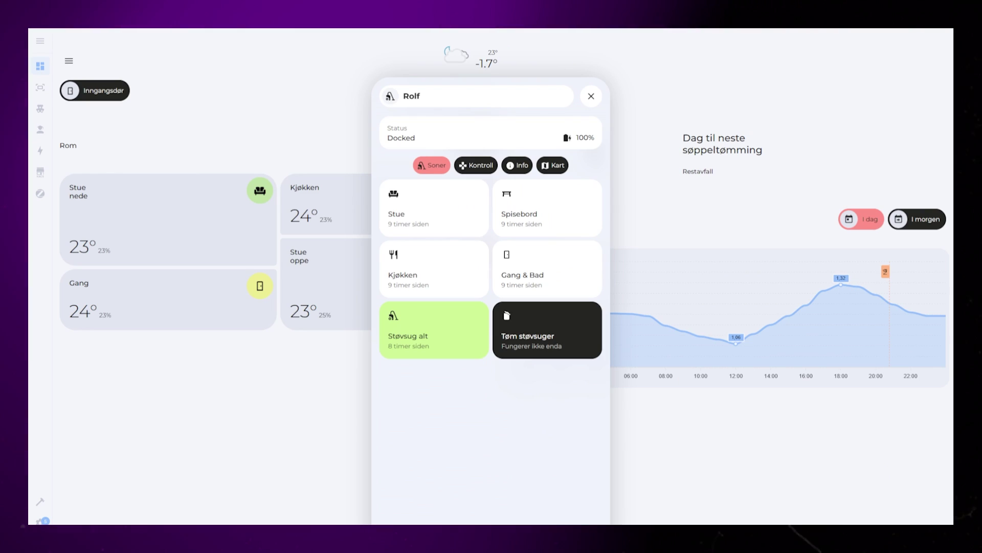
View the vacuum popup's Kontroll, Info and Kart tabs in turn.
left_click(484, 166)
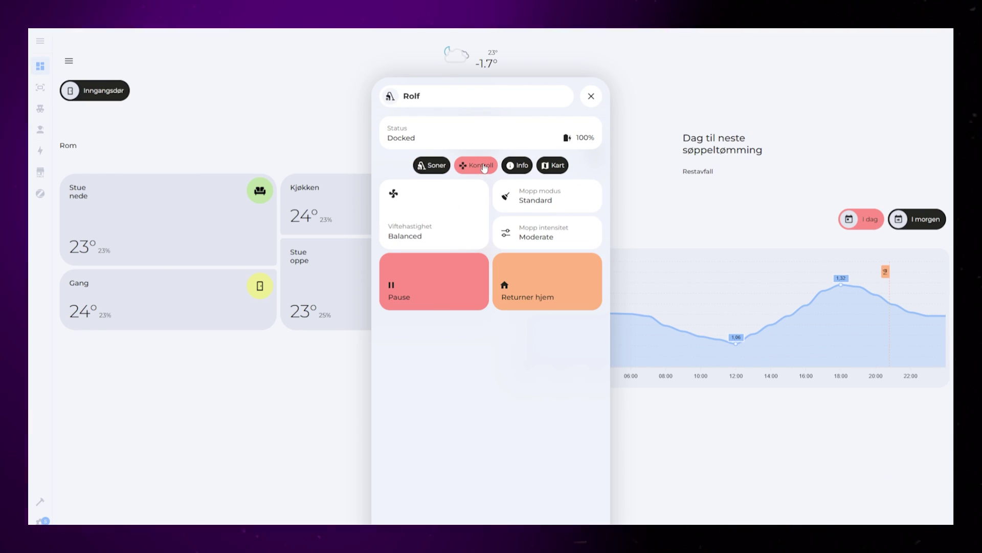
left_click(523, 167)
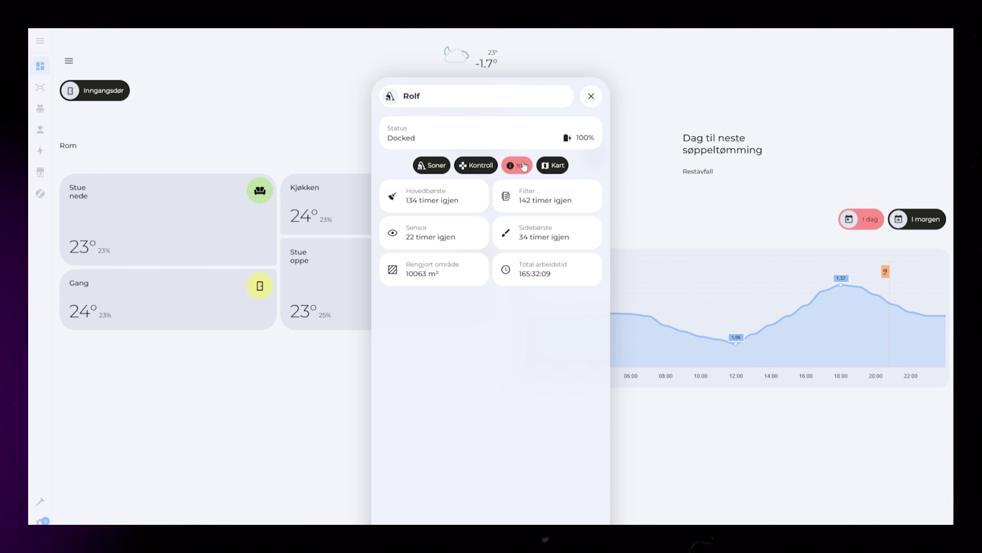
left_click(558, 166)
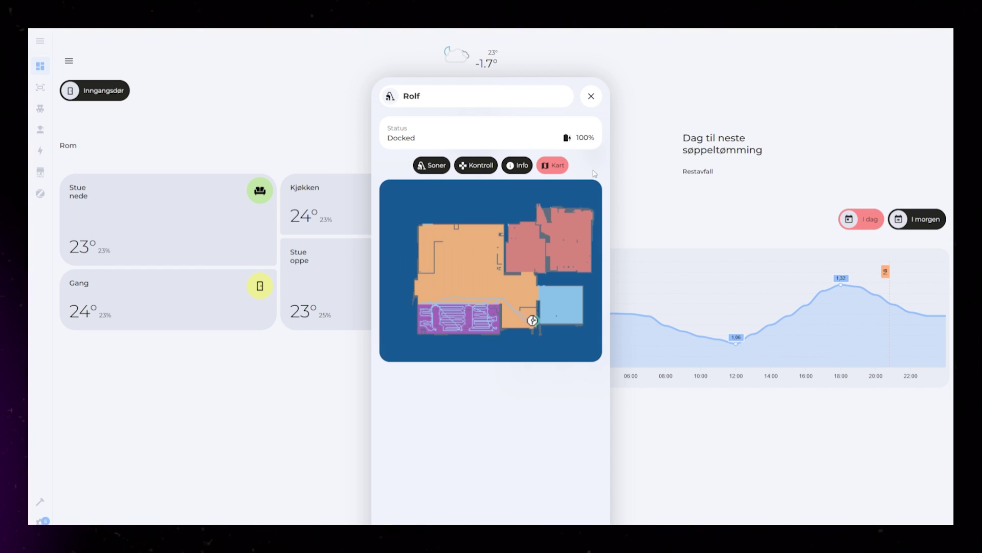